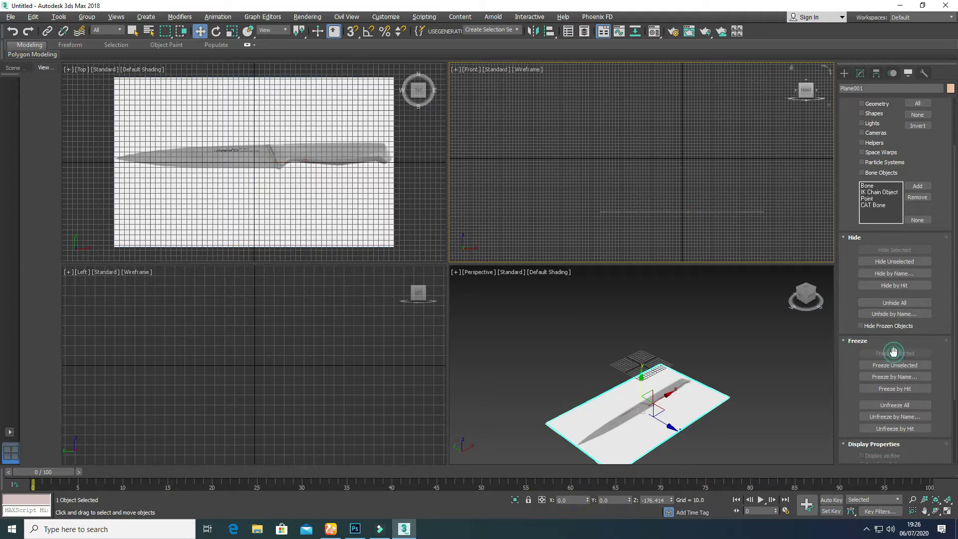
# Create a box over the reference knife's handle in the Top view, about 231 wide, 58 long and 29 high
pyautogui.click(844, 73)
pyautogui.click(876, 133)
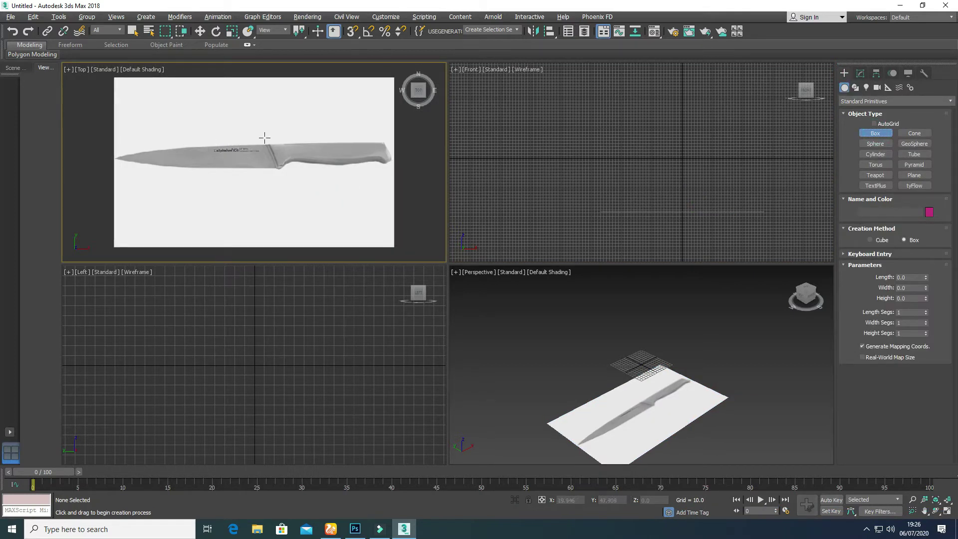
pyautogui.moveTo(263, 139); pyautogui.dragTo(383, 168)
# Lower the box onto the reference plane in the Front view and give it 3 length, width and height segments
pyautogui.click(200, 31)
pyautogui.moveTo(679, 157); pyautogui.dragTo(663, 156, button='middle')
pyautogui.moveTo(705, 127); pyautogui.dragTo(704, 180)
pyautogui.click(861, 73)
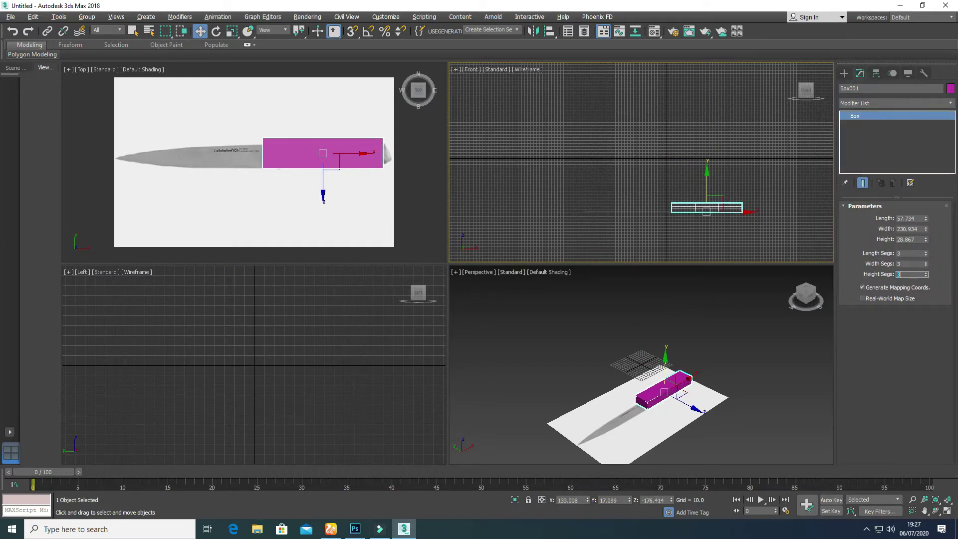
# Convert the box to an Editable Poly
pyautogui.click(748, 357)
pyautogui.click(677, 377)
pyautogui.rightClick(678, 378)
pyautogui.moveTo(763, 463)
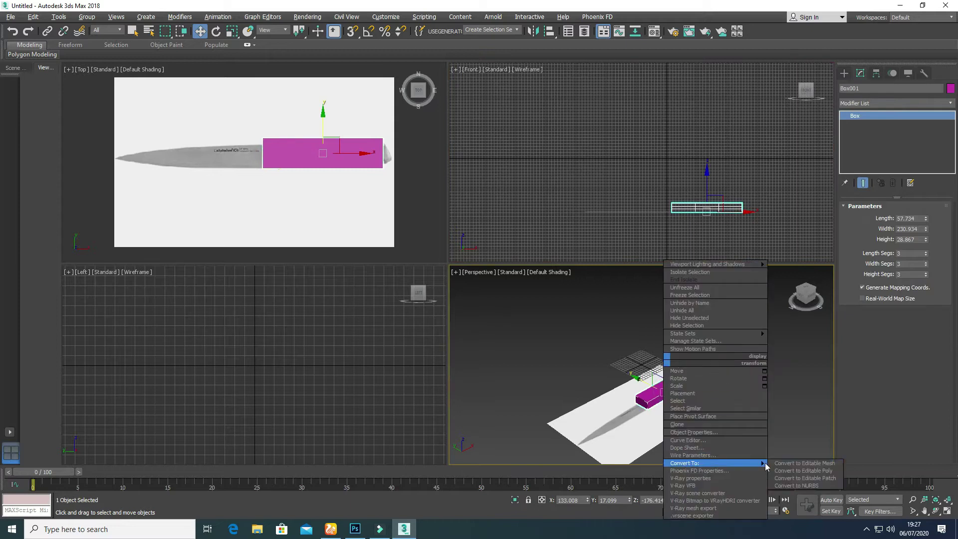
pyautogui.click(816, 472)
pyautogui.click(644, 325)
pyautogui.click(653, 403)
# Show the Top view full size with the box see-through over the handle image
pyautogui.rightClick(346, 197)
pyautogui.hotkey('alt', 'w')
pyautogui.press('F3')
pyautogui.moveTo(573, 280); pyautogui.dragTo(441, 292, button='middle')
pyautogui.press('F3')
pyautogui.scroll(2, 441, 298)
pyautogui.hotkey('alt', 'x')
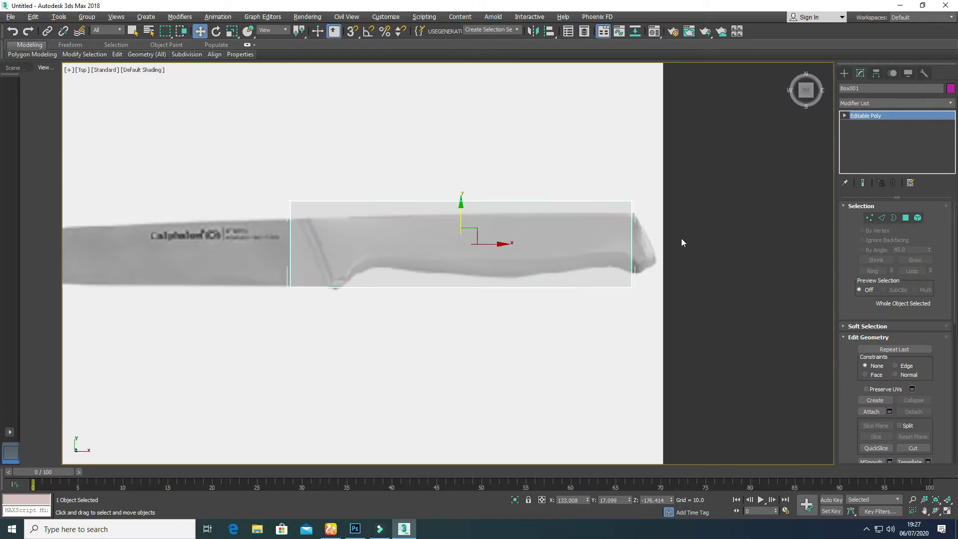
# Move the two inner vertex columns and the rear column toward the handle's front, with the rear column near mid-handle
pyautogui.click(876, 224)
pyautogui.moveTo(380, 143); pyautogui.dragTo(406, 290)
pyautogui.moveTo(435, 243); pyautogui.dragTo(396, 268)
pyautogui.moveTo(369, 303); pyautogui.dragTo(369, 303)
pyautogui.moveTo(456, 175); pyautogui.dragTo(556, 316)
pyautogui.moveTo(543, 246); pyautogui.dragTo(427, 256)
pyautogui.moveTo(604, 165); pyautogui.dragTo(672, 332)
pyautogui.moveTo(675, 245); pyautogui.dragTo(520, 258)
# Scale the neck column and the rear column of vertices vertically to match the handle's width in the reference
pyautogui.moveTo(368, 193); pyautogui.dragTo(383, 314)
pyautogui.press('r')
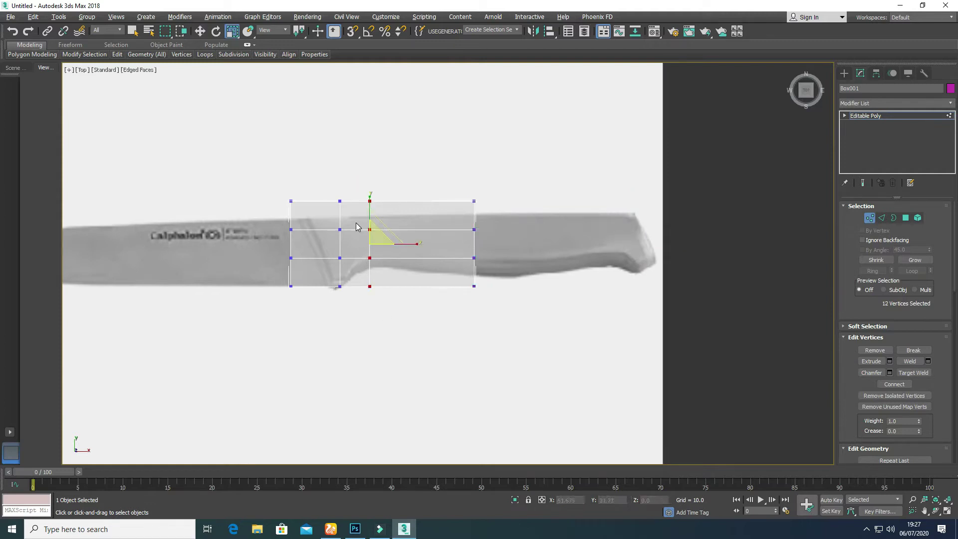
pyautogui.moveTo(370, 205); pyautogui.dragTo(376, 225)
pyautogui.moveTo(442, 165); pyautogui.dragTo(504, 309)
pyautogui.moveTo(475, 205); pyautogui.dragTo(475, 224)
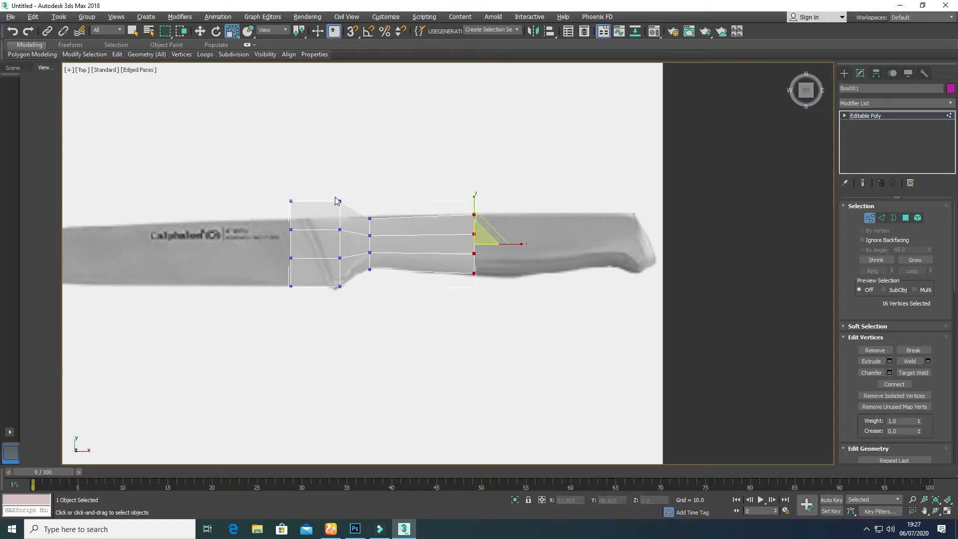
# Scale the two front vertex columns vertically to narrow the box near the bolster
pyautogui.moveTo(354, 299); pyautogui.dragTo(354, 298)
pyautogui.moveTo(343, 202); pyautogui.dragTo(343, 212)
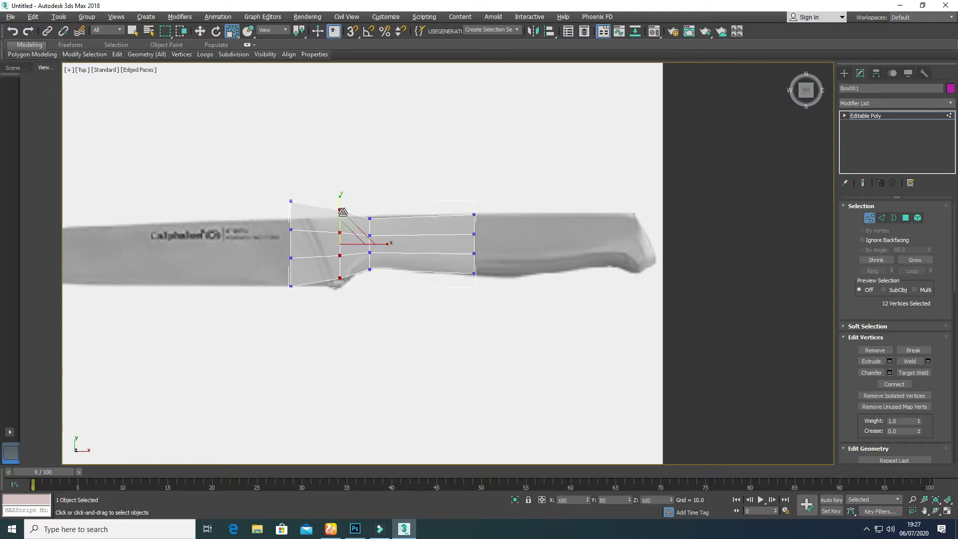
pyautogui.moveTo(274, 179); pyautogui.dragTo(307, 294)
pyautogui.moveTo(292, 202); pyautogui.dragTo(291, 216)
# Move the two front vertex columns toward the rear so the box starts behind the bolster line
pyautogui.moveTo(255, 182); pyautogui.dragTo(354, 293)
pyautogui.press('w')
pyautogui.moveTo(348, 244); pyautogui.dragTo(367, 244)
pyautogui.moveTo(294, 198); pyautogui.dragTo(327, 287)
pyautogui.moveTo(336, 242); pyautogui.dragTo(347, 242)
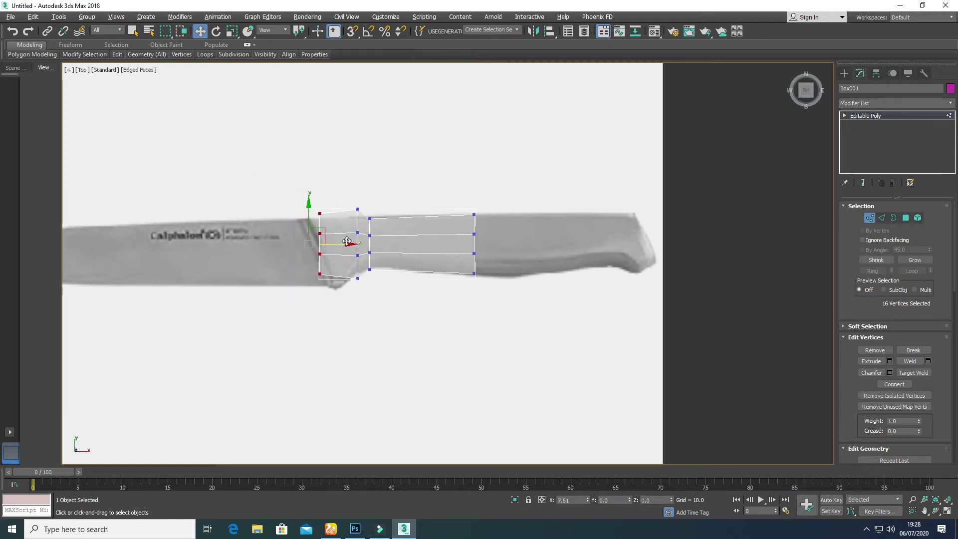
# Lower the front column's bottom vertices to the heel and fit the second column's upper and lower vertices to the outline
pyautogui.scroll(3, 343, 257)
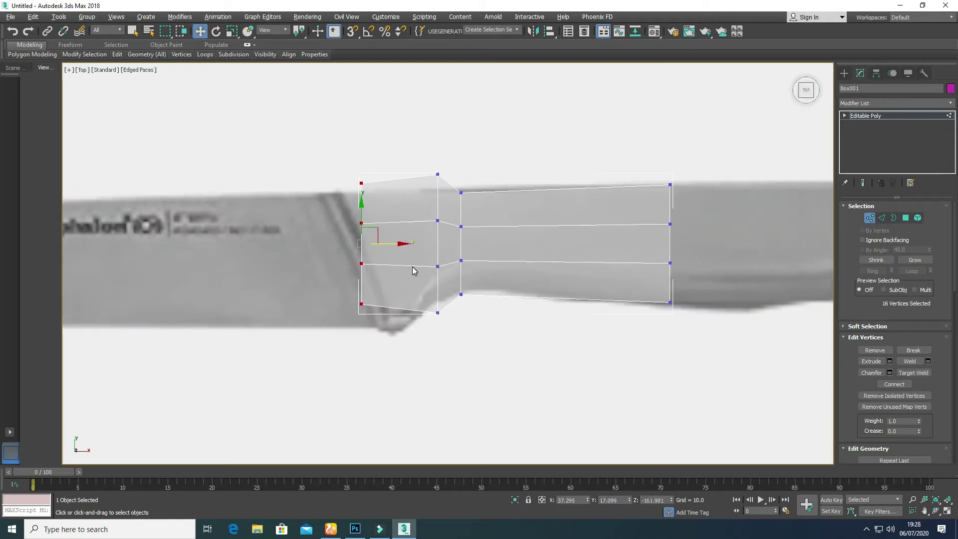
pyautogui.moveTo(362, 274); pyautogui.dragTo(362, 309)
pyautogui.moveTo(435, 354); pyautogui.dragTo(436, 273)
pyautogui.moveTo(408, 151); pyautogui.dragTo(443, 198)
pyautogui.moveTo(438, 143); pyautogui.dragTo(428, 314)
pyautogui.click(355, 302)
# Connect the edges between the two front columns with a new loop and pull its bottom vertices down to the heel corner
pyautogui.click(882, 217)
pyautogui.rightClick(407, 294)
pyautogui.click(396, 325)
pyautogui.click(869, 217)
pyautogui.moveTo(400, 280); pyautogui.dragTo(400, 294)
# Raise the neck column's top vertices to the upper edge of the reference handle
pyautogui.click(592, 155)
pyautogui.moveTo(472, 209); pyautogui.dragTo(473, 209)
pyautogui.moveTo(460, 171); pyautogui.dragTo(461, 167)
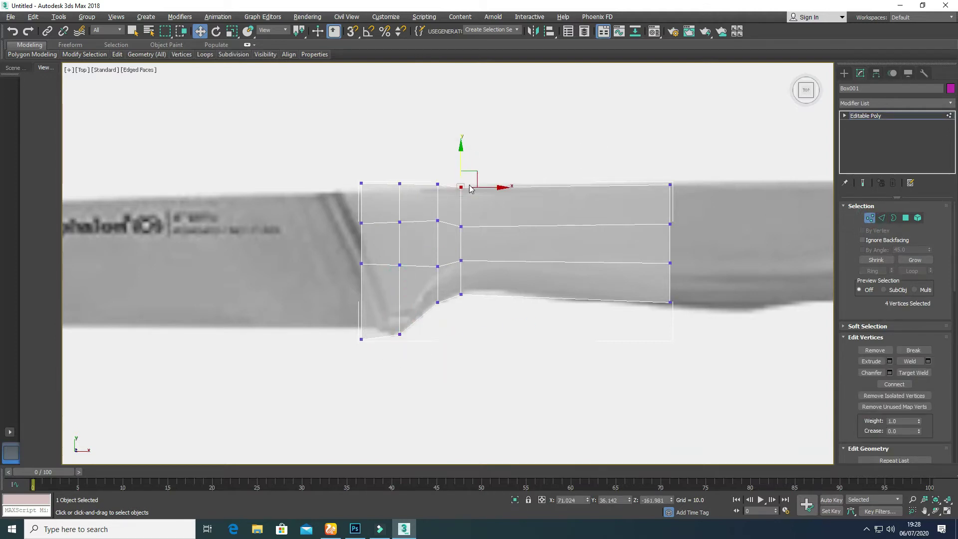
# Select the rear column's vertices and show the box solid with edged faces in a full-size Perspective view of its rear end
pyautogui.scroll(-5, 472, 179)
pyautogui.moveTo(547, 233); pyautogui.dragTo(511, 242, button='middle')
pyautogui.click(510, 242)
pyautogui.moveTo(471, 177); pyautogui.dragTo(520, 232)
pyautogui.hotkey('alt', 'w')
pyautogui.hotkey('alt', 'w')
pyautogui.press('F3')
pyautogui.press('F3')
pyautogui.hotkey('alt', 'x')
pyautogui.scroll(5, 517, 335)
pyautogui.keyDown('alt'); pyautogui.moveTo(419, 315); pyautogui.dragTo(389, 281, button='middle'); pyautogui.keyUp('alt')
pyautogui.keyDown('alt'); pyautogui.moveTo(457, 282); pyautogui.dragTo(382, 284, button='middle'); pyautogui.keyUp('alt')
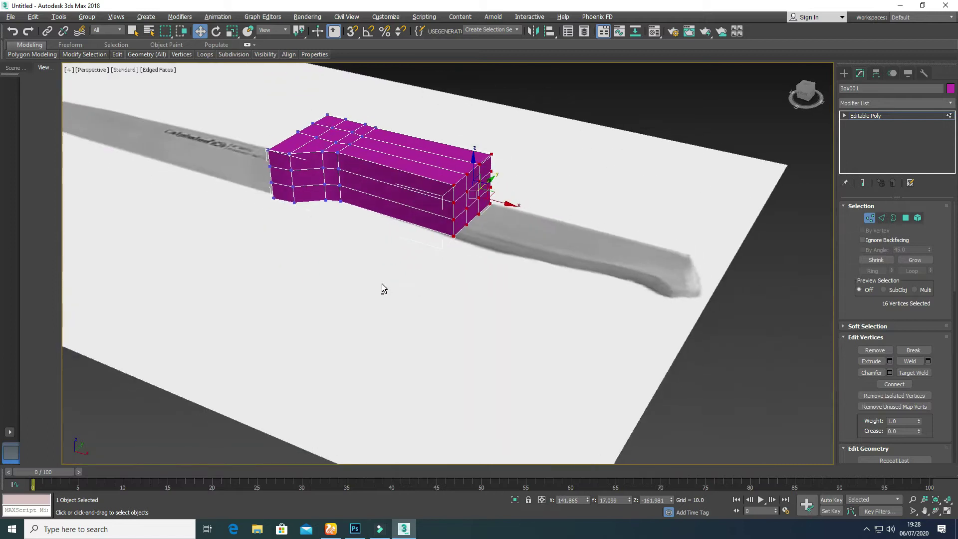
# Select all nine polygons on the rear end face of the handle box
pyautogui.click(905, 220)
pyautogui.click(460, 193)
pyautogui.keyDown('ctrl'); pyautogui.click(473, 181); pyautogui.keyUp('ctrl')
pyautogui.keyDown('ctrl'); pyautogui.click(484, 170); pyautogui.keyUp('ctrl')
pyautogui.keyDown('ctrl'); pyautogui.click(484, 187); pyautogui.keyUp('ctrl')
pyautogui.keyDown('ctrl'); pyautogui.click(472, 198); pyautogui.keyUp('ctrl')
pyautogui.keyDown('ctrl'); pyautogui.click(461, 211); pyautogui.keyUp('ctrl')
pyautogui.keyDown('ctrl'); pyautogui.click(460, 225); pyautogui.keyUp('ctrl')
pyautogui.keyDown('ctrl'); pyautogui.click(482, 208); pyautogui.keyUp('ctrl')
pyautogui.keyDown('ctrl'); pyautogui.click(472, 215); pyautogui.keyUp('ctrl')
# Flatten the handle box in the Front view by lowering its upper vertex rows
pyautogui.hotkey('alt', 'w')
pyautogui.middleClick(643, 188)
pyautogui.hotkey('alt', 'w')
pyautogui.moveTo(552, 324); pyautogui.dragTo(516, 297, button='middle')
pyautogui.scroll(6, 554, 342)
pyautogui.click(871, 219)
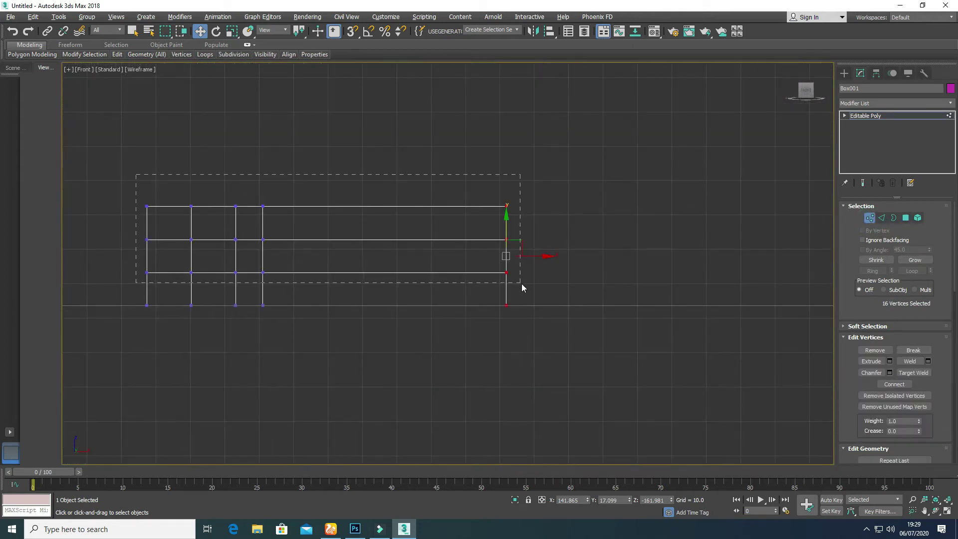
pyautogui.moveTo(277, 205); pyautogui.dragTo(266, 232)
pyautogui.click(588, 338)
# Extrude the nine rear end polygons by 37.99 along the handle
pyautogui.hotkey('alt', 'w')
pyautogui.click(632, 350)
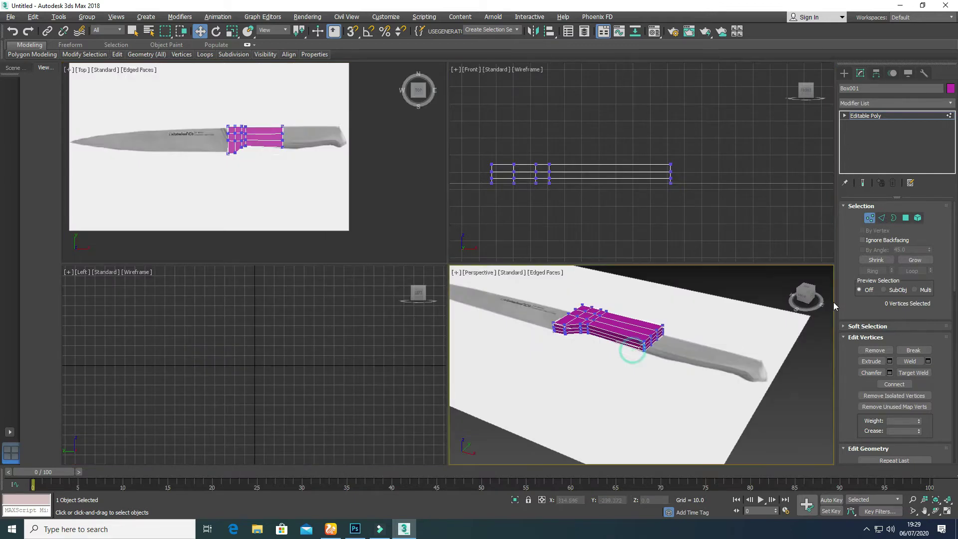
pyautogui.hotkey('alt', 'w')
pyautogui.click(905, 217)
pyautogui.click(889, 361)
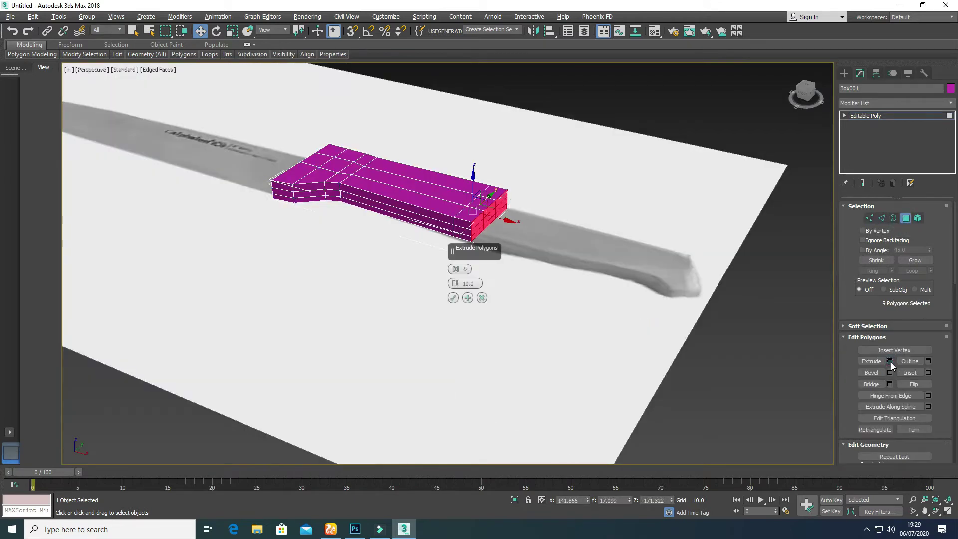
pyautogui.moveTo(455, 283); pyautogui.dragTo(440, 152)
pyautogui.click(453, 297)
# Extrude the rear end polygons three more times in the Top view, first by 37.99, until they reach the handle's butt
pyautogui.hotkey('alt', 'w')
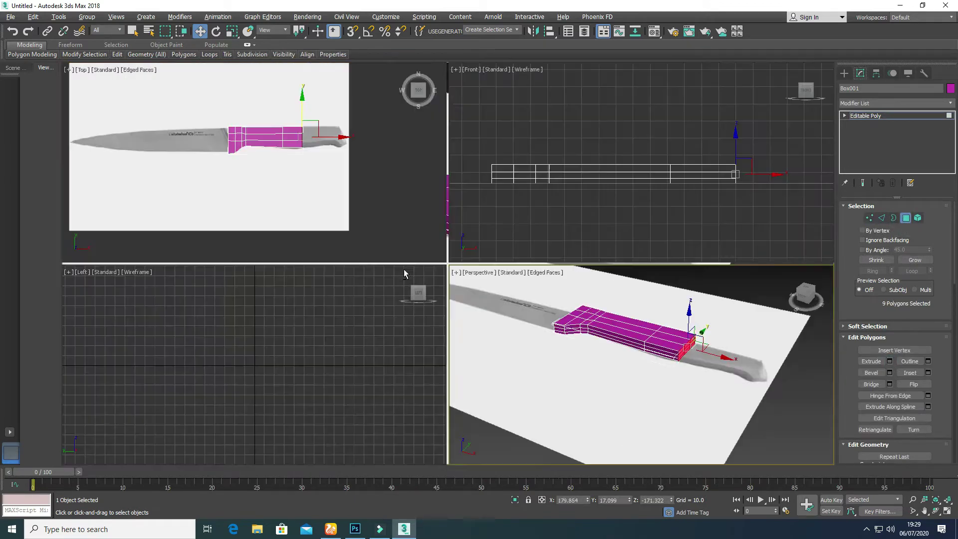
pyautogui.rightClick(403, 250)
pyautogui.hotkey('alt', 'w')
pyautogui.scroll(4, 480, 254)
pyautogui.click(889, 361)
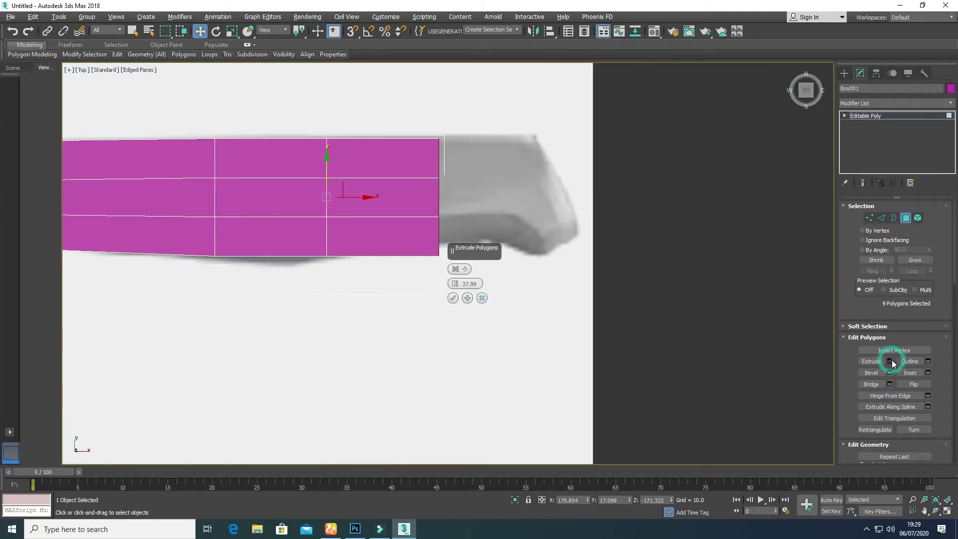
pyautogui.click(467, 298)
pyautogui.moveTo(454, 284)
pyautogui.mouseDown()
pyautogui.moveTo(441, 342)
pyautogui.moveTo(453, 294)
pyautogui.moveTo(462, 292)
pyautogui.mouseUp()
pyautogui.click(453, 298)
pyautogui.click(890, 362)
pyautogui.click(453, 298)
# Move the rear column's vertices to follow the slanted butt of the reference handle
pyautogui.press('1')
pyautogui.moveTo(577, 276); pyautogui.dragTo(590, 233)
pyautogui.moveTo(556, 117)
pyautogui.mouseDown()
pyautogui.moveTo(593, 144)
pyautogui.moveTo(550, 130)
pyautogui.mouseUp()
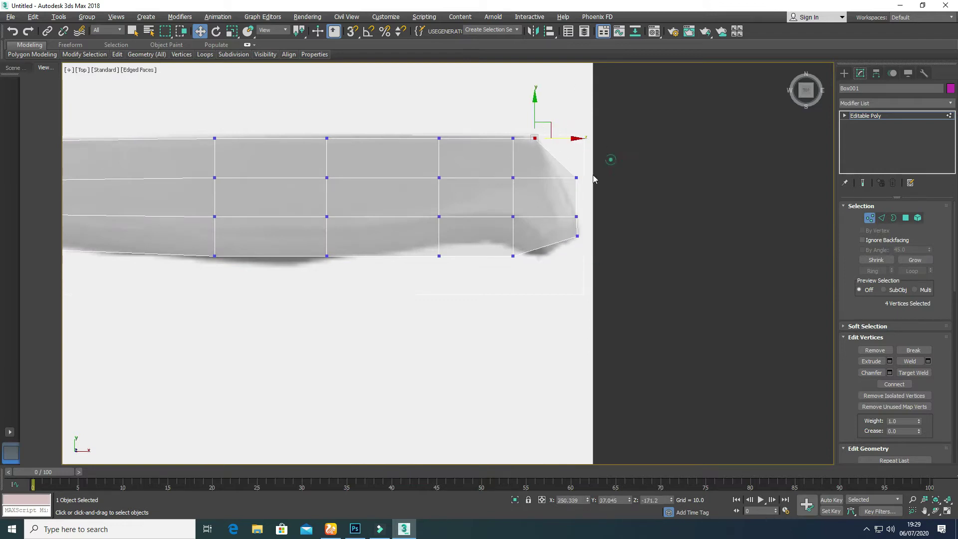
pyautogui.moveTo(594, 183); pyautogui.dragTo(578, 183)
# Move the bottom vertices of the rear and middle columns to follow the handle's curved lower edge
pyautogui.moveTo(523, 295); pyautogui.dragTo(522, 290)
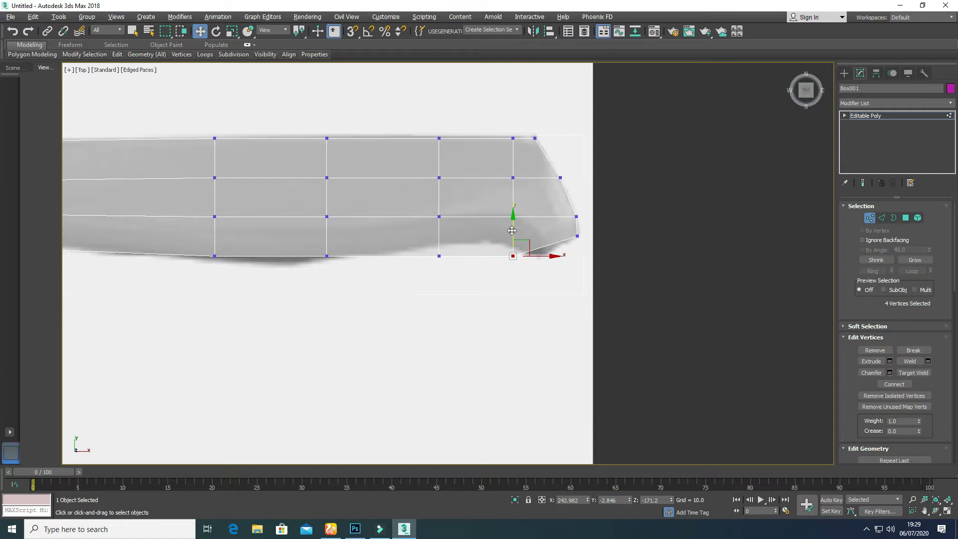
pyautogui.moveTo(513, 230); pyautogui.dragTo(513, 198)
pyautogui.moveTo(439, 219); pyautogui.dragTo(438, 208)
pyautogui.moveTo(356, 260); pyautogui.dragTo(480, 270, button='middle')
pyautogui.moveTo(472, 278); pyautogui.dragTo(451, 237)
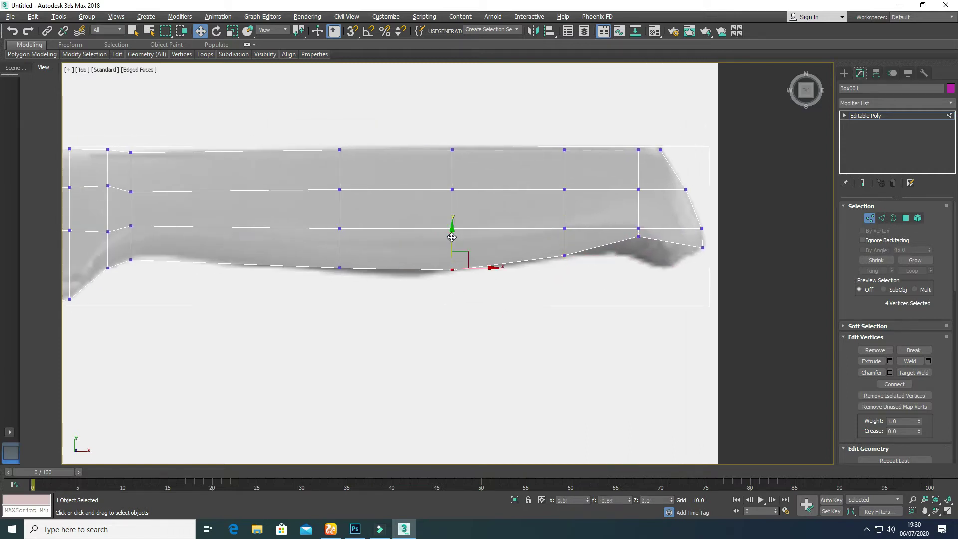
pyautogui.moveTo(339, 238); pyautogui.dragTo(339, 243)
pyautogui.click(411, 294)
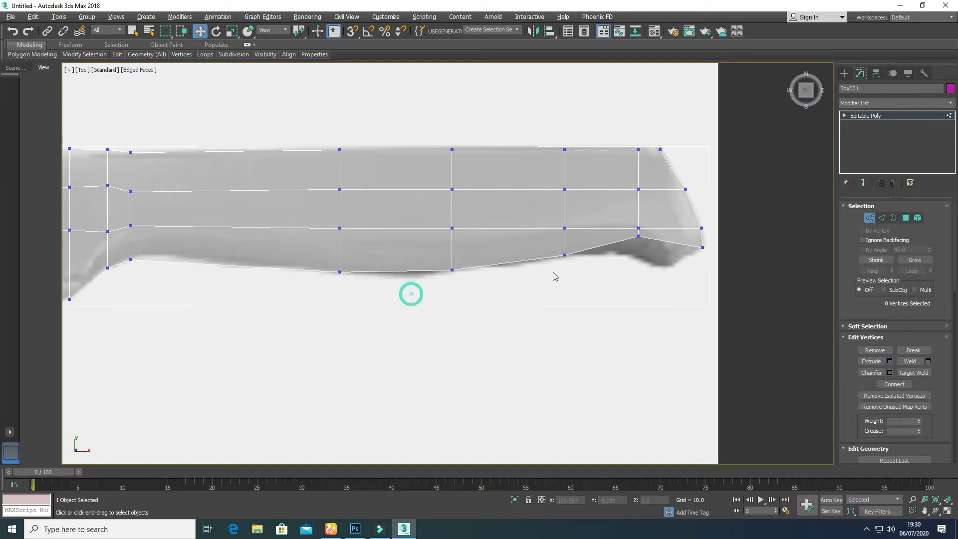
# Turn off the see-through display, select the three lower side polygons at the handle's butt and return to the Top view
pyautogui.click(906, 218)
pyautogui.hotkey('alt', 'w')
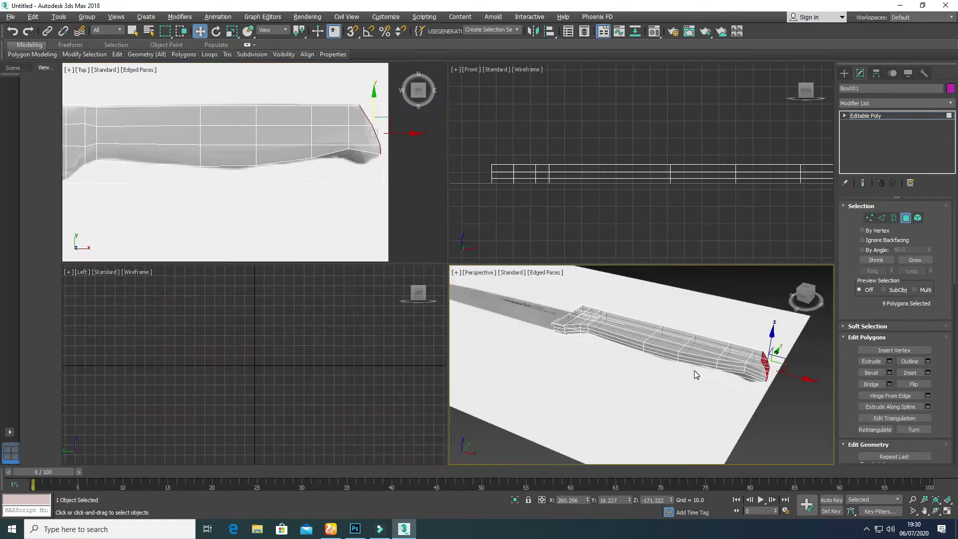
pyautogui.hotkey('alt', 'w')
pyautogui.hotkey('alt', 'x')
pyautogui.click(667, 277)
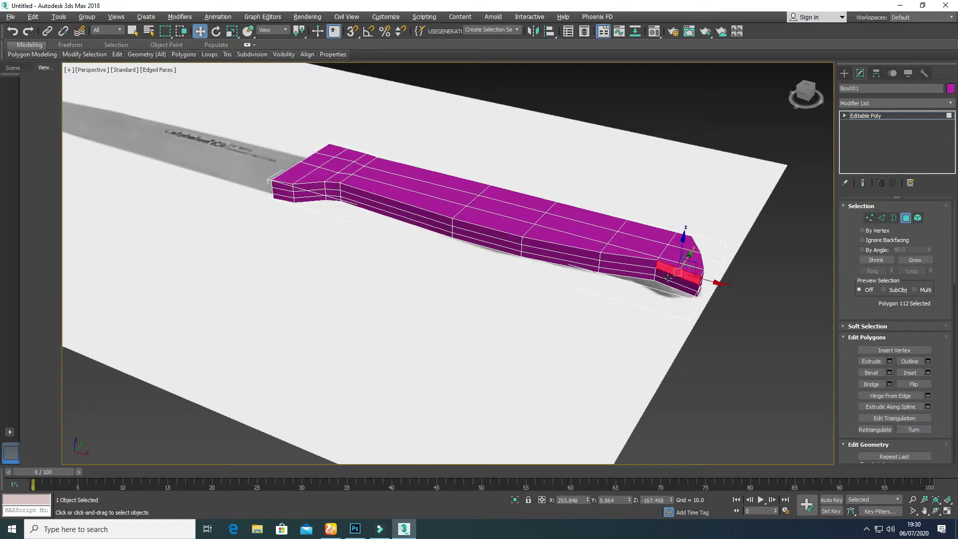
pyautogui.keyDown('ctrl'); pyautogui.click(667, 277); pyautogui.keyUp('ctrl')
pyautogui.keyDown('ctrl'); pyautogui.click(668, 282); pyautogui.keyUp('ctrl')
pyautogui.hotkey('alt', 'w')
pyautogui.rightClick(348, 181)
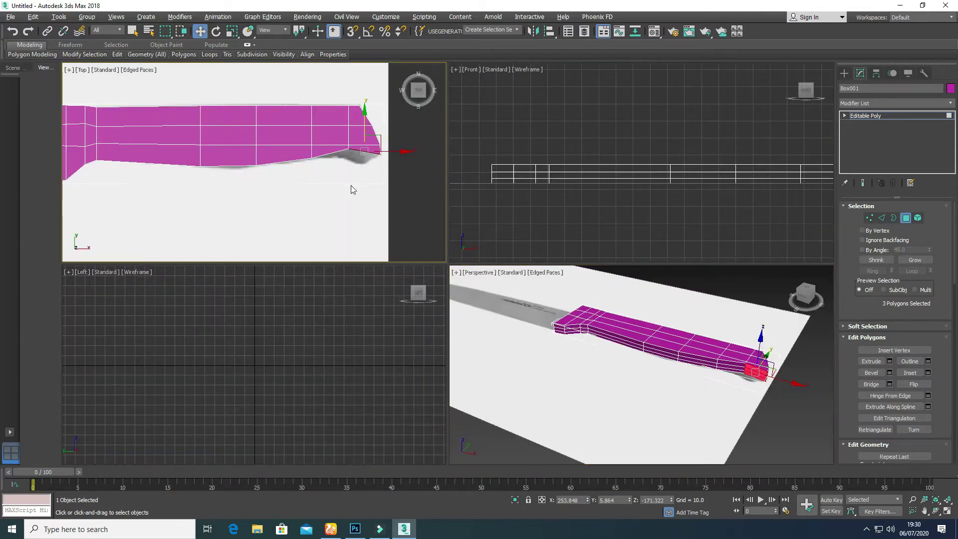
pyautogui.hotkey('alt', 'w')
# Reshape the butt's lower corner and end vertices into the downward hook of the reference handle
pyautogui.moveTo(689, 235); pyautogui.dragTo(642, 272)
pyautogui.click(869, 218)
pyautogui.moveTo(633, 231); pyautogui.dragTo(633, 215)
pyautogui.moveTo(697, 278); pyautogui.dragTo(713, 255)
pyautogui.moveTo(714, 255); pyautogui.dragTo(681, 249)
pyautogui.moveTo(689, 241); pyautogui.dragTo(715, 217)
pyautogui.moveTo(714, 216); pyautogui.dragTo(718, 233)
# Adjust the lower vertices just in front of the butt hook to the reference outline
pyautogui.moveTo(562, 278); pyautogui.dragTo(568, 247)
pyautogui.moveTo(596, 278); pyautogui.dragTo(644, 220)
pyautogui.moveTo(636, 210); pyautogui.dragTo(637, 214)
# Adjust the heel's bottom vertices at the handle's front to match the blade's lower edge and the heel corner
pyautogui.scroll(-3, 526, 249)
pyautogui.moveTo(457, 274); pyautogui.dragTo(577, 276, button='middle')
pyautogui.click(424, 292)
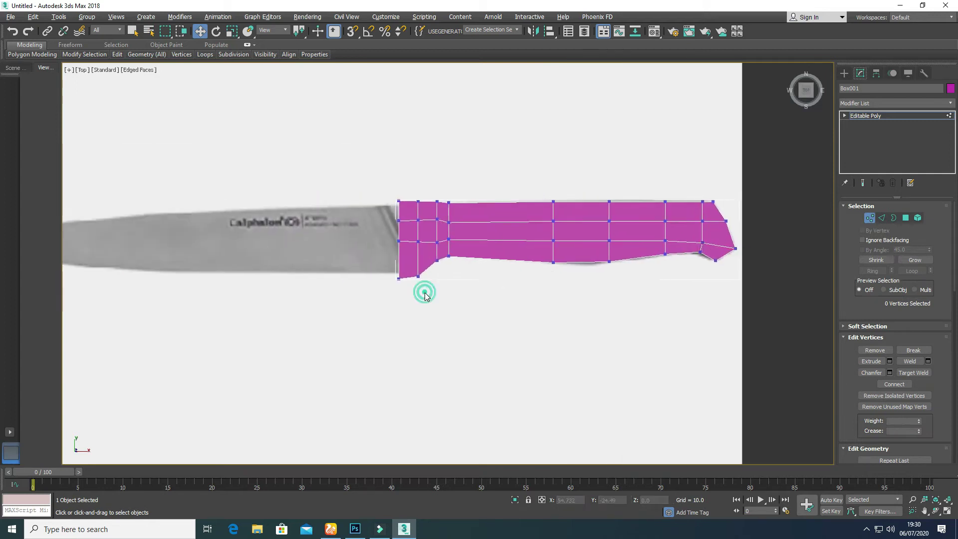
pyautogui.moveTo(380, 303); pyautogui.dragTo(465, 227)
pyautogui.scroll(3, 402, 288)
pyautogui.moveTo(466, 219); pyautogui.dragTo(460, 232)
pyautogui.scroll(-2, 436, 271)
pyautogui.click(469, 312)
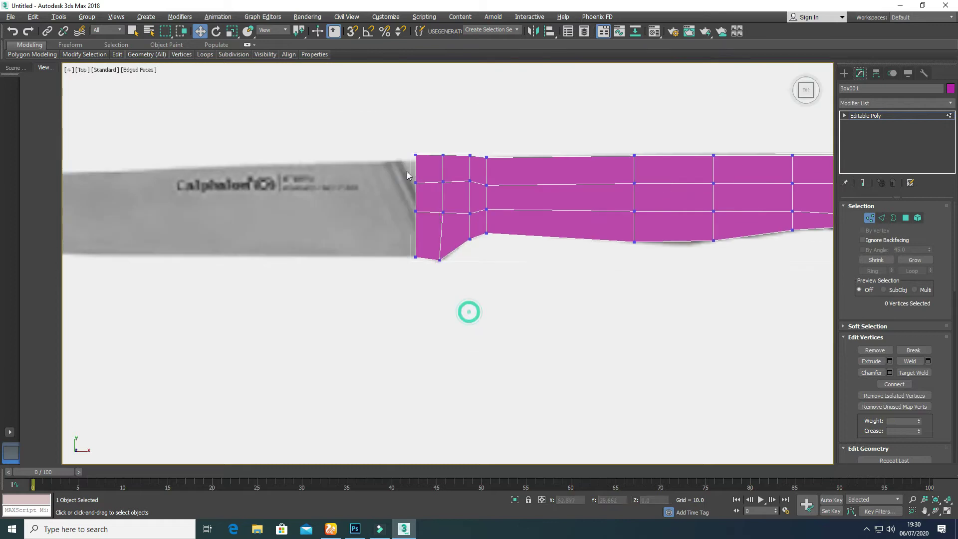
# Lower the top vertices of the front columns to the reference handle's upper edge
pyautogui.moveTo(499, 164); pyautogui.dragTo(499, 165)
pyautogui.moveTo(452, 122); pyautogui.dragTo(455, 128)
pyautogui.moveTo(534, 139); pyautogui.dragTo(486, 144)
pyautogui.click(530, 135)
# Raise the second lengthwise row of vertices close to the handle's upper edge in the Top view
pyautogui.hotkey('alt', 'w')
pyautogui.click(614, 360)
pyautogui.hotkey('alt', 'w')
pyautogui.keyDown('alt'); pyautogui.moveTo(296, 300); pyautogui.dragTo(378, 285, button='middle'); pyautogui.keyUp('alt')
pyautogui.hotkey('alt', 'w')
pyautogui.click(317, 189)
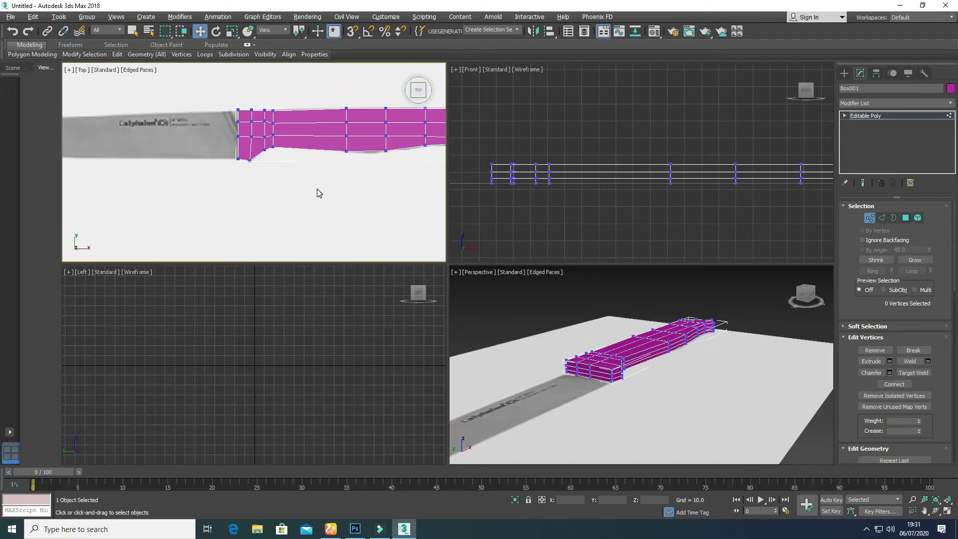
pyautogui.hotkey('alt', 'w')
pyautogui.moveTo(402, 173); pyautogui.dragTo(546, 196)
pyautogui.moveTo(420, 245); pyautogui.dragTo(148, 278, button='middle')
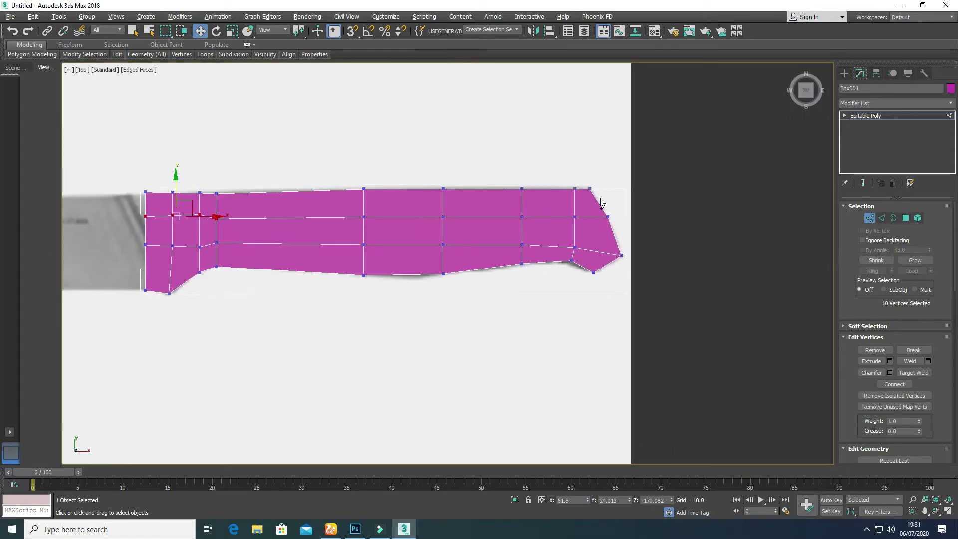
pyautogui.keyDown('ctrl'); pyautogui.moveTo(315, 237); pyautogui.dragTo(315, 236); pyautogui.keyUp('ctrl')
pyautogui.moveTo(363, 182); pyautogui.dragTo(364, 166)
# Lower the third lengthwise row of vertices, excluding those at the butt, close to the handle's lower edge
pyautogui.moveTo(215, 258); pyautogui.dragTo(213, 257)
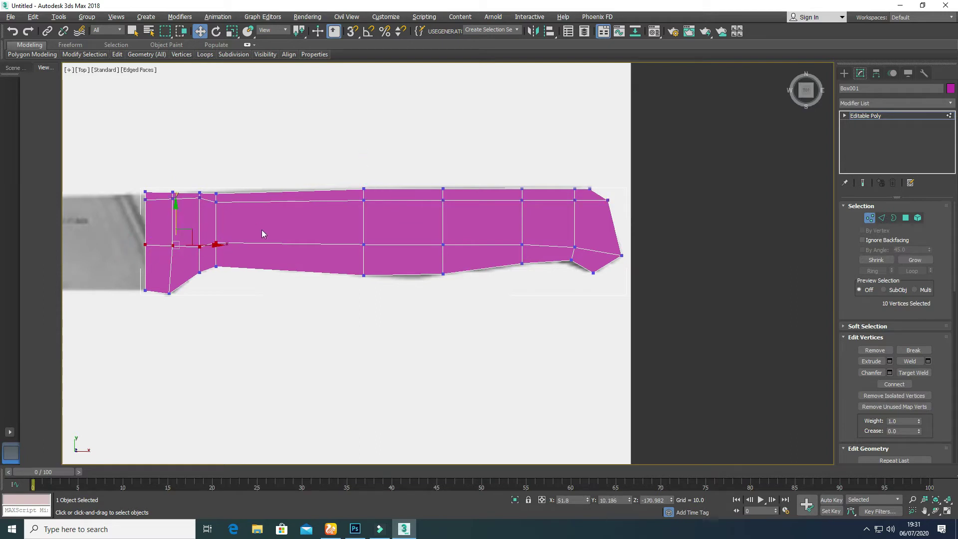
pyautogui.moveTo(275, 219); pyautogui.dragTo(275, 234)
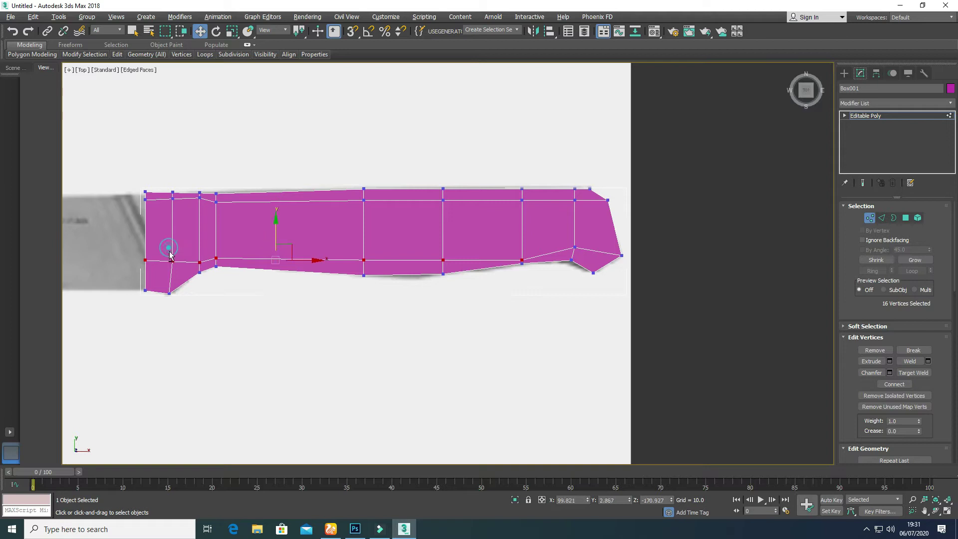
# Lower the third-row vertices of the handle's two front columns close to the heel's lower edge
pyautogui.keyDown('alt'); pyautogui.moveTo(191, 248); pyautogui.dragTo(249, 288); pyautogui.keyUp('alt')
pyautogui.keyDown('alt'); pyautogui.moveTo(545, 300); pyautogui.dragTo(202, 252); pyautogui.keyUp('alt')
pyautogui.moveTo(153, 233); pyautogui.dragTo(147, 253)
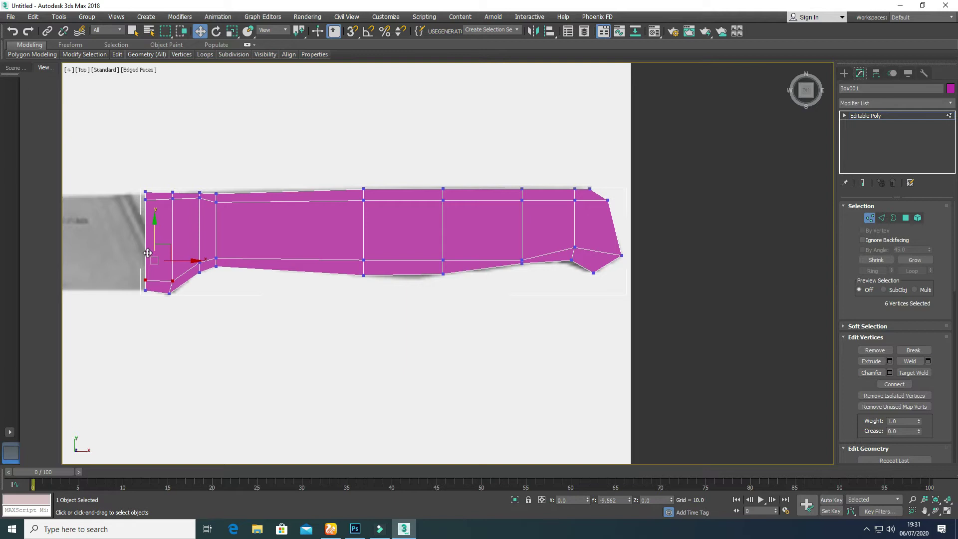
# Extrude the middle polygon of the handle's front face by 21.418 to form the start of the blade
pyautogui.hotkey('alt', 'w')
pyautogui.click(560, 351)
pyautogui.hotkey('alt', 'w')
pyautogui.click(905, 217)
pyautogui.click(340, 280)
pyautogui.keyDown('alt'); pyautogui.moveTo(417, 338); pyautogui.dragTo(420, 362, button='middle'); pyautogui.keyUp('alt')
pyautogui.hotkey('alt', 'w')
pyautogui.rightClick(310, 237)
pyautogui.hotkey('alt', 'w')
pyautogui.scroll(-2, 339, 253)
pyautogui.moveTo(340, 254); pyautogui.dragTo(675, 265, button='middle')
pyautogui.scroll(-2, 675, 264)
pyautogui.click(890, 361)
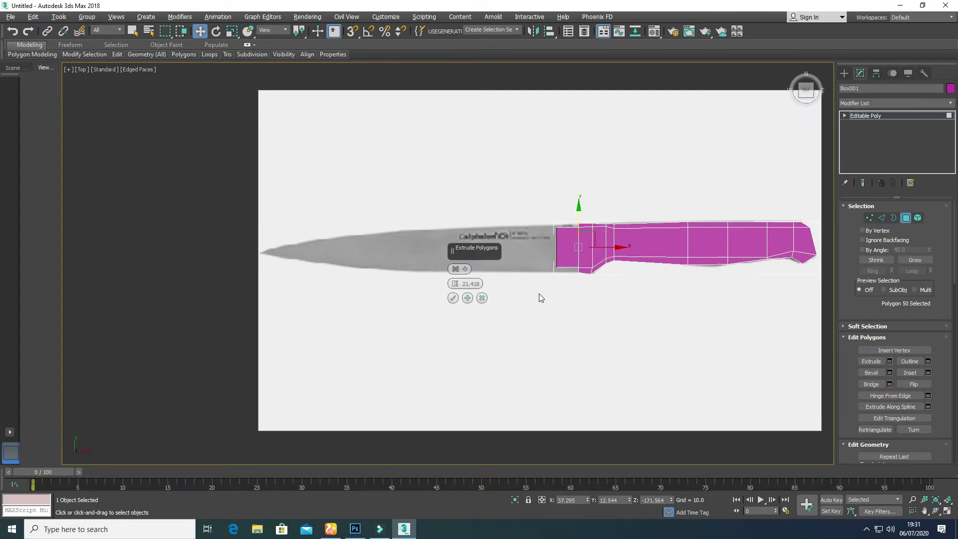
pyautogui.click(453, 298)
# Raise the upper vertices and lower the bottom vertices of the blade stub and front handle columns to match the reference edges
pyautogui.click(869, 218)
pyautogui.scroll(4, 599, 234)
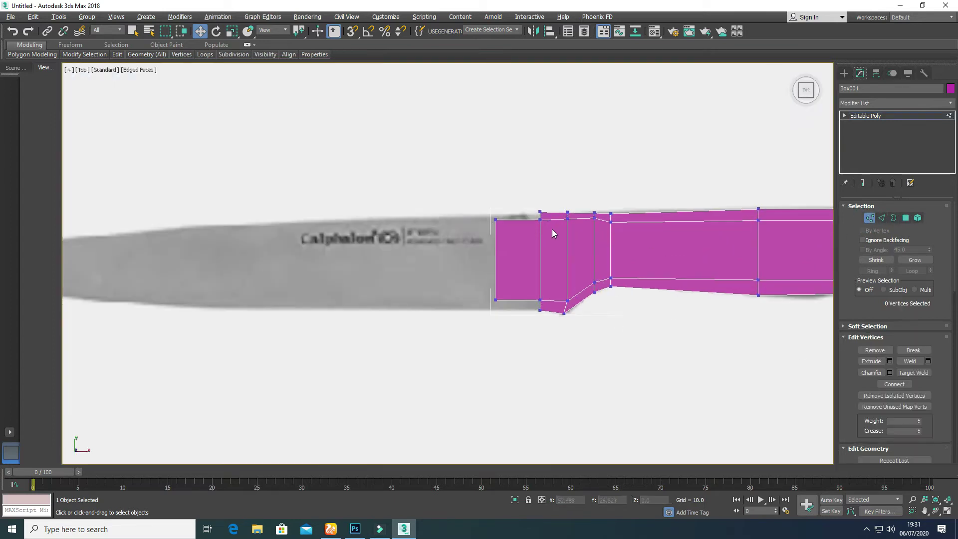
pyautogui.moveTo(618, 242); pyautogui.dragTo(618, 241)
pyautogui.moveTo(569, 182); pyautogui.dragTo(569, 170)
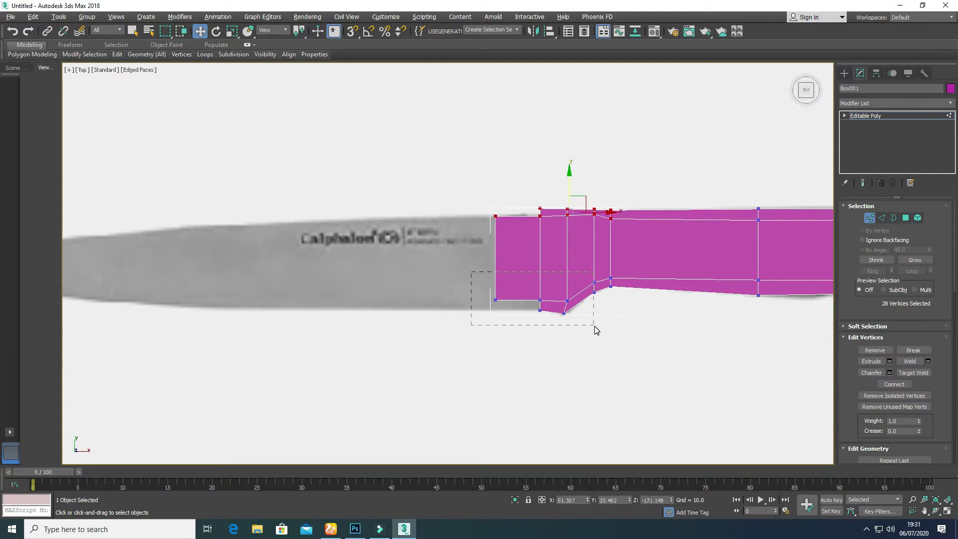
pyautogui.moveTo(569, 264); pyautogui.dragTo(568, 275)
pyautogui.click(784, 247)
# Extrude the blade stub's end polygon along the reference up to the blade's tip
pyautogui.click(906, 219)
pyautogui.scroll(-5, 522, 278)
pyautogui.scroll(3, 506, 285)
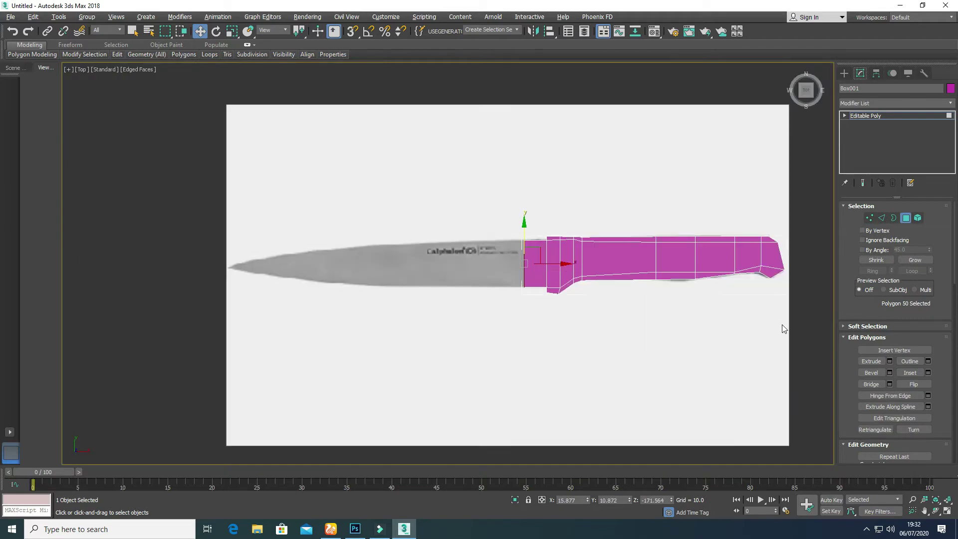
pyautogui.click(890, 361)
pyautogui.moveTo(455, 286); pyautogui.dragTo(414, 235)
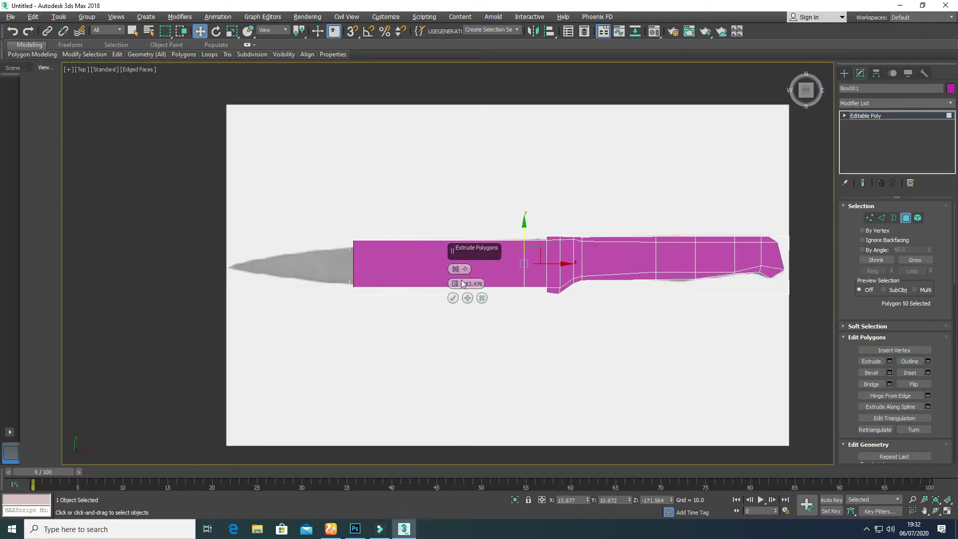
pyautogui.moveTo(454, 289); pyautogui.dragTo(420, 160)
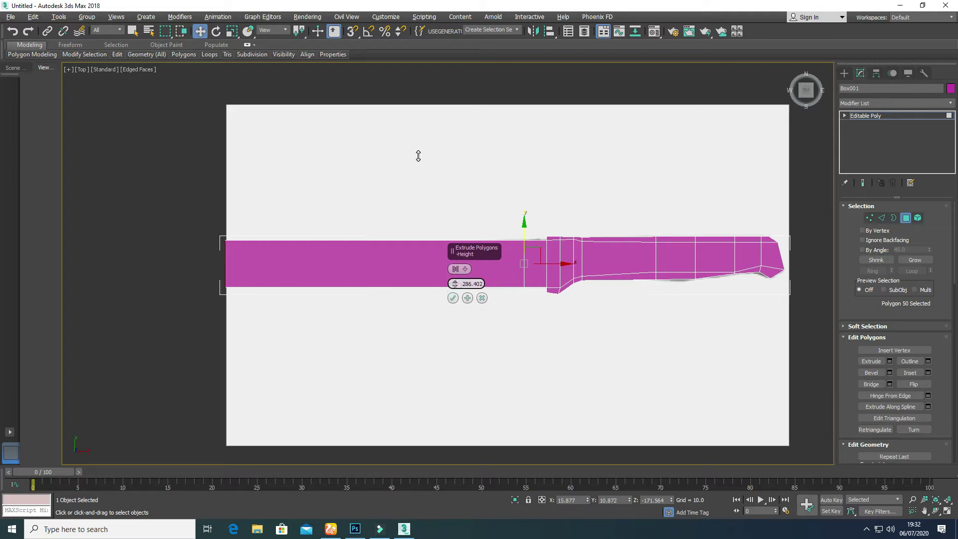
pyautogui.click(452, 298)
# Scale the blade's end polygon down to a narrow point at the tip
pyautogui.press('r')
pyautogui.moveTo(229, 222); pyautogui.dragTo(254, 126)
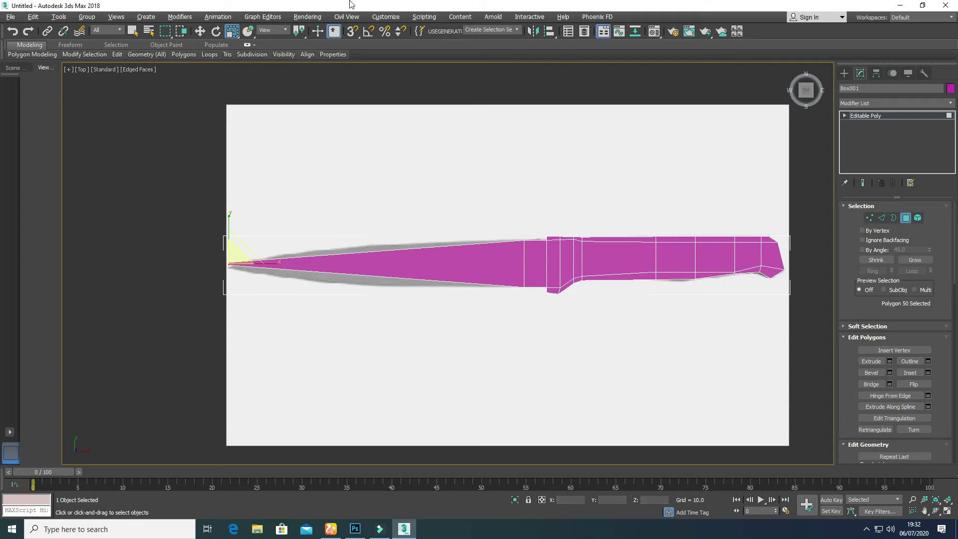
pyautogui.moveTo(596, 275); pyautogui.dragTo(611, 268, button='middle')
pyautogui.moveTo(449, 324); pyautogui.dragTo(449, 326)
# Connect the blade's lengthwise edges with one crosswise loop and scale it to the reference blade's width
pyautogui.click(877, 218)
pyautogui.moveTo(405, 176); pyautogui.dragTo(427, 322)
pyautogui.rightClick(412, 255)
pyautogui.click(385, 290)
pyautogui.moveTo(391, 210); pyautogui.dragTo(390, 188)
pyautogui.moveTo(312, 210); pyautogui.dragTo(327, 293)
pyautogui.moveTo(328, 294); pyautogui.dragTo(313, 331, button='middle')
pyautogui.scroll(3, 313, 331)
pyautogui.click(438, 287)
pyautogui.click(424, 332)
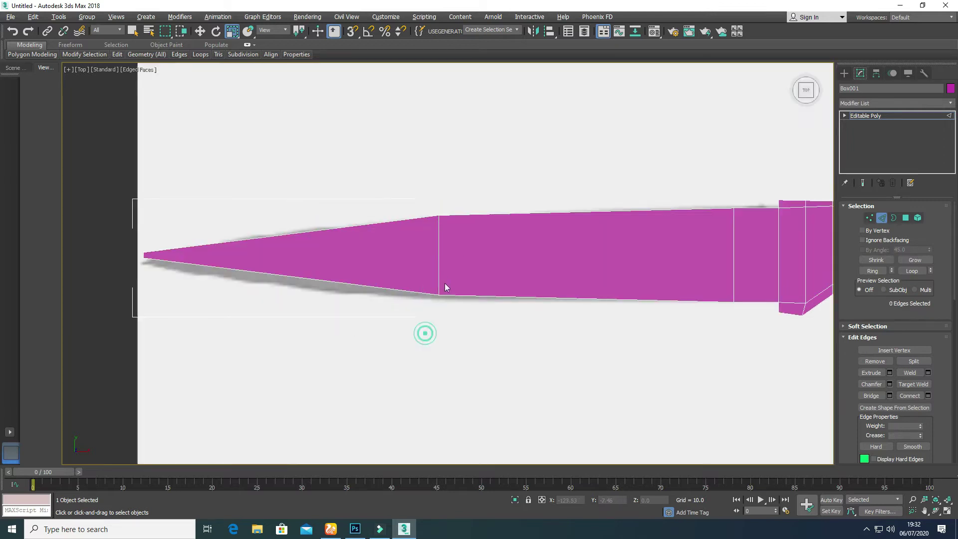
# Chamfer the blade's middle edge loop with an amount of 93.792 and 5 segments
pyautogui.doubleClick(437, 255)
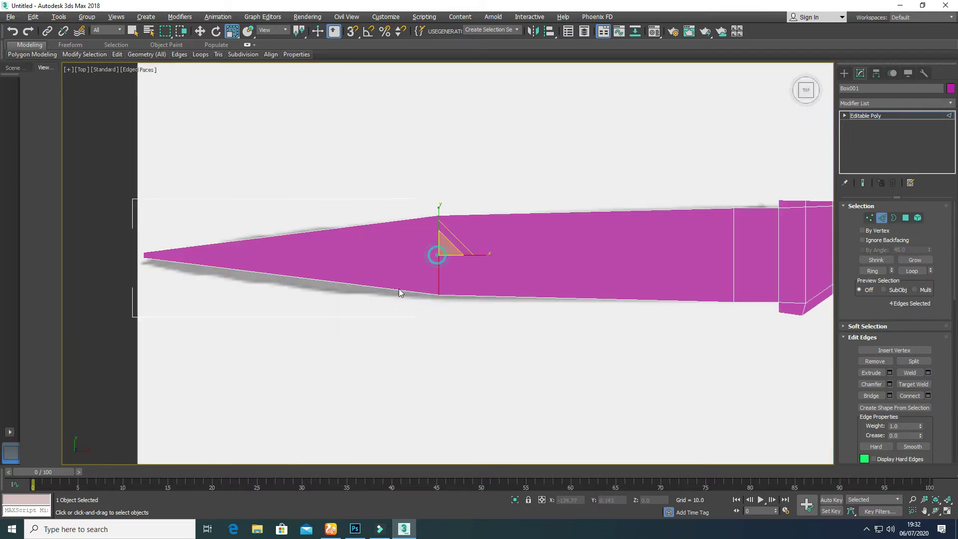
pyautogui.click(890, 384)
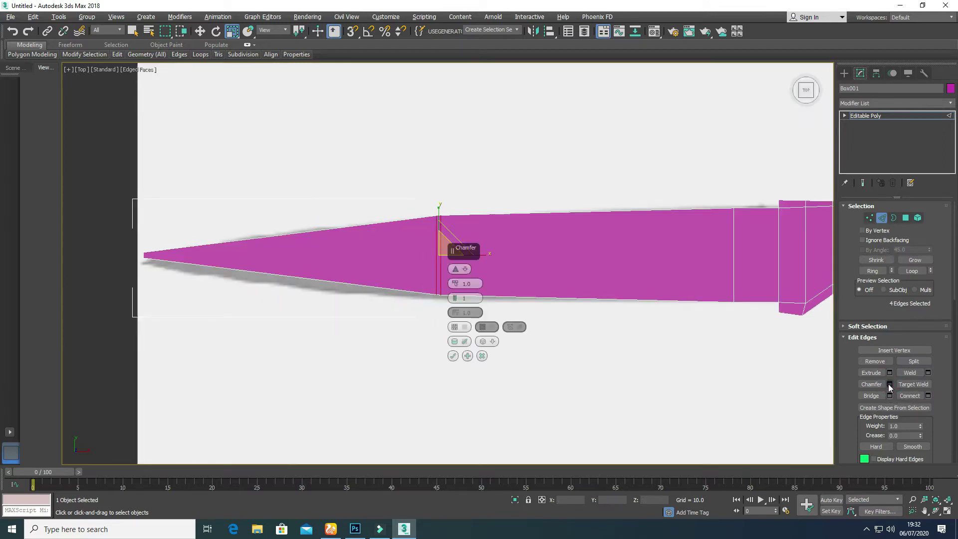
pyautogui.click(455, 296)
pyautogui.moveTo(454, 283); pyautogui.dragTo(439, 167)
pyautogui.click(455, 296)
pyautogui.click(455, 296)
pyautogui.click(454, 296)
pyautogui.scroll(-4, 291, 364)
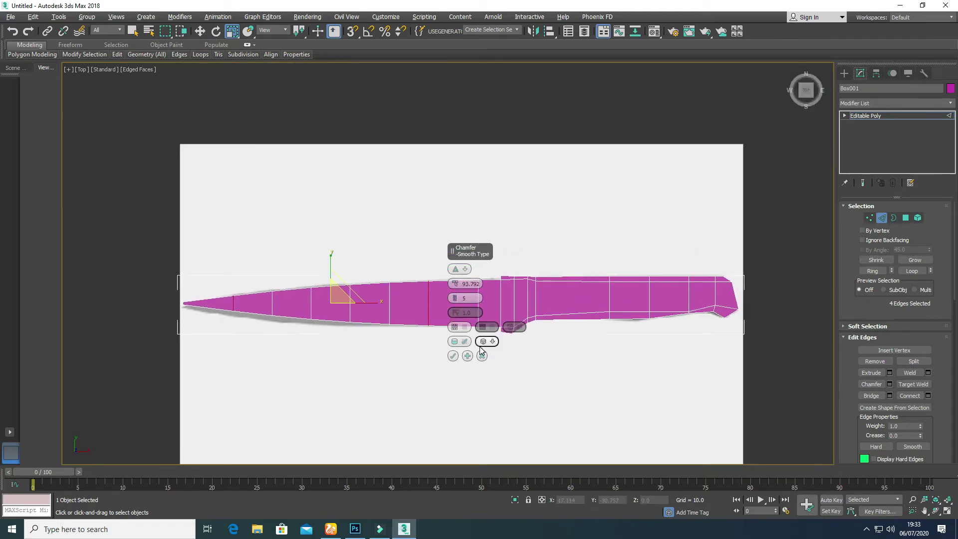
pyautogui.click(453, 355)
# Lower the tip vertices and the next two vertex columns in the Top view to follow the reference blade's point
pyautogui.scroll(4, 405, 294)
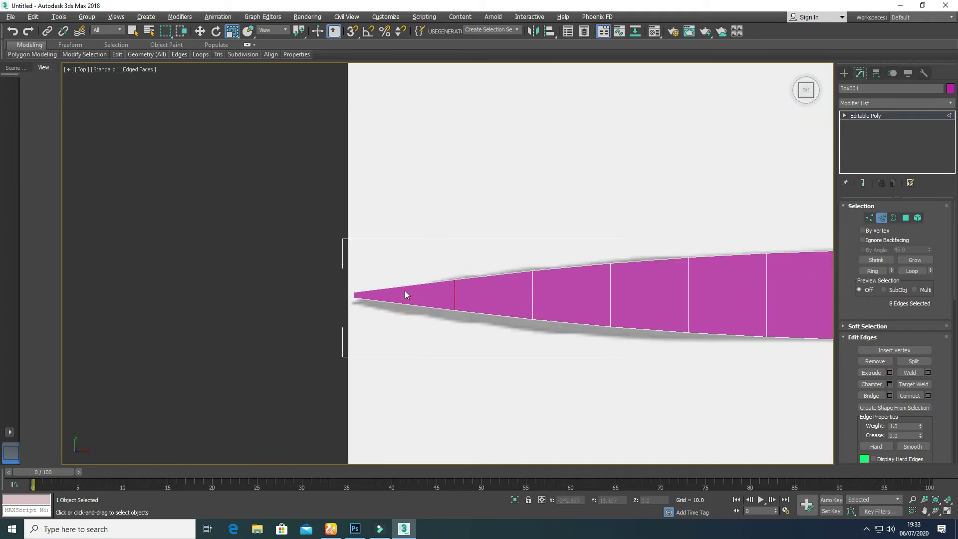
pyautogui.click(870, 217)
pyautogui.moveTo(338, 274); pyautogui.dragTo(384, 323)
pyautogui.scroll(4, 369, 304)
pyautogui.moveTo(310, 226); pyautogui.dragTo(319, 249)
pyautogui.moveTo(307, 237); pyautogui.dragTo(308, 265)
pyautogui.scroll(-3, 501, 316)
pyautogui.moveTo(501, 317); pyautogui.dragTo(323, 349, button='middle')
pyautogui.moveTo(384, 261); pyautogui.dragTo(445, 377)
pyautogui.moveTo(410, 279); pyautogui.dragTo(411, 285)
pyautogui.moveTo(445, 252); pyautogui.dragTo(538, 373)
pyautogui.moveTo(520, 274); pyautogui.dragTo(520, 277)
# Taper the blade's thickness toward the tip by scaling the foremost vertex columns vertically in the Front view
pyautogui.hotkey('alt', 'w')
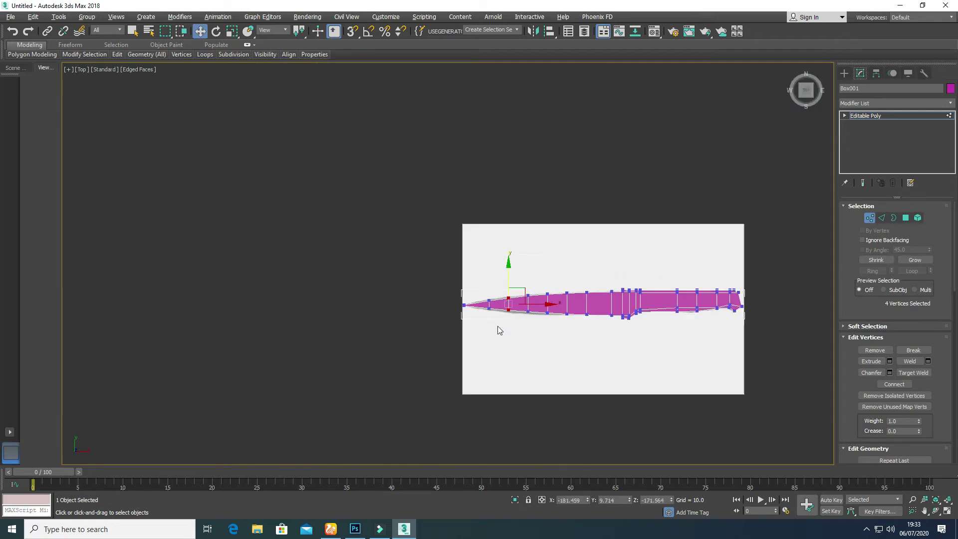
pyautogui.rightClick(721, 380)
pyautogui.hotkey('alt', 'w')
pyautogui.scroll(-3, 421, 315)
pyautogui.keyDown('alt'); pyautogui.moveTo(423, 294); pyautogui.dragTo(333, 297, button='middle'); pyautogui.keyUp('alt')
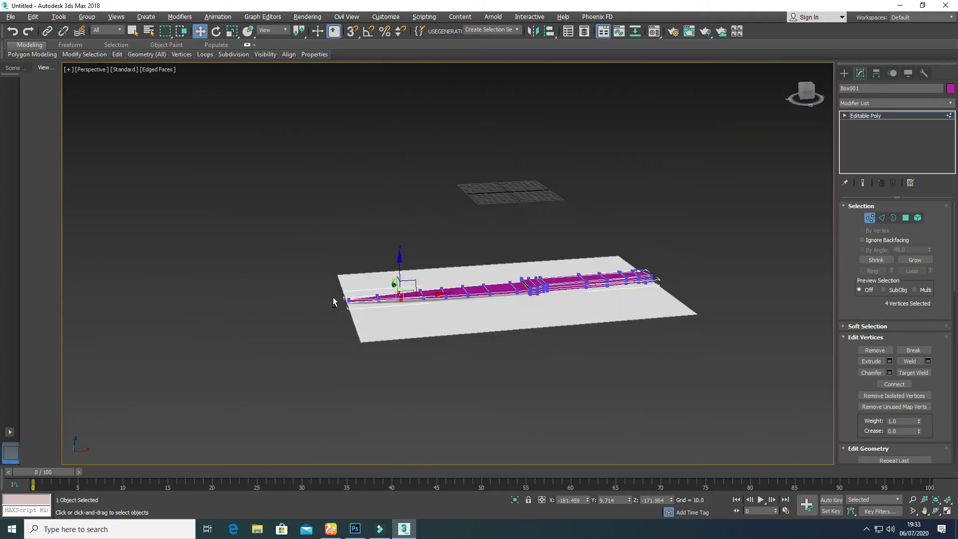
pyautogui.hotkey('alt', 'w')
pyautogui.rightClick(592, 165)
pyautogui.hotkey('alt', 'w')
pyautogui.scroll(2, 304, 302)
pyautogui.click(156, 245)
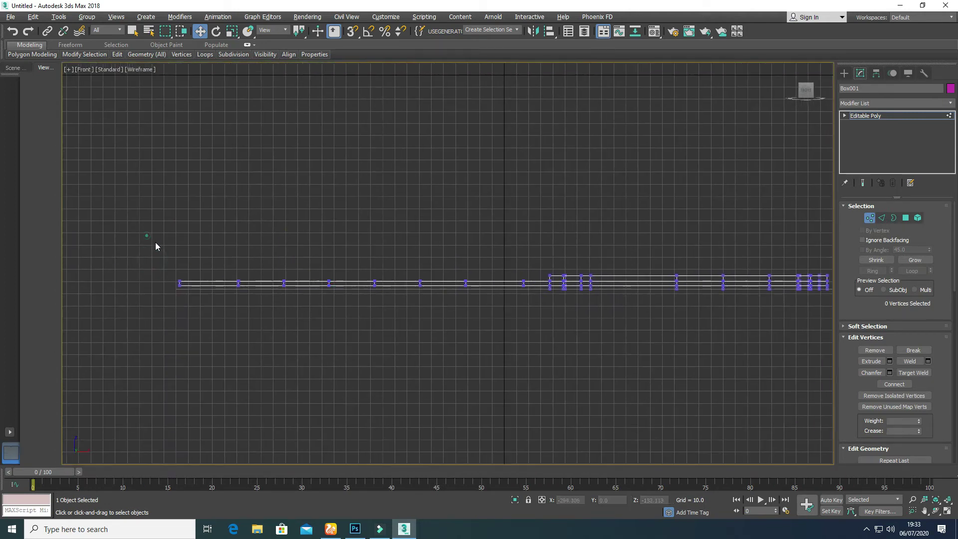
pyautogui.moveTo(140, 306); pyautogui.dragTo(304, 312)
pyautogui.moveTo(357, 313); pyautogui.dragTo(541, 300, button='middle')
pyautogui.scroll(2, 540, 299)
pyautogui.moveTo(234, 220); pyautogui.dragTo(290, 289)
pyautogui.press('r')
pyautogui.moveTo(277, 226); pyautogui.dragTo(283, 297)
pyautogui.moveTo(419, 295); pyautogui.dragTo(398, 262)
pyautogui.moveTo(472, 227); pyautogui.dragTo(490, 262)
pyautogui.moveTo(549, 223); pyautogui.dragTo(591, 284)
pyautogui.click(518, 327)
# Leave vertex editing and turn on NURMS Subdivision for the knife
pyautogui.hotkey('alt', 'w')
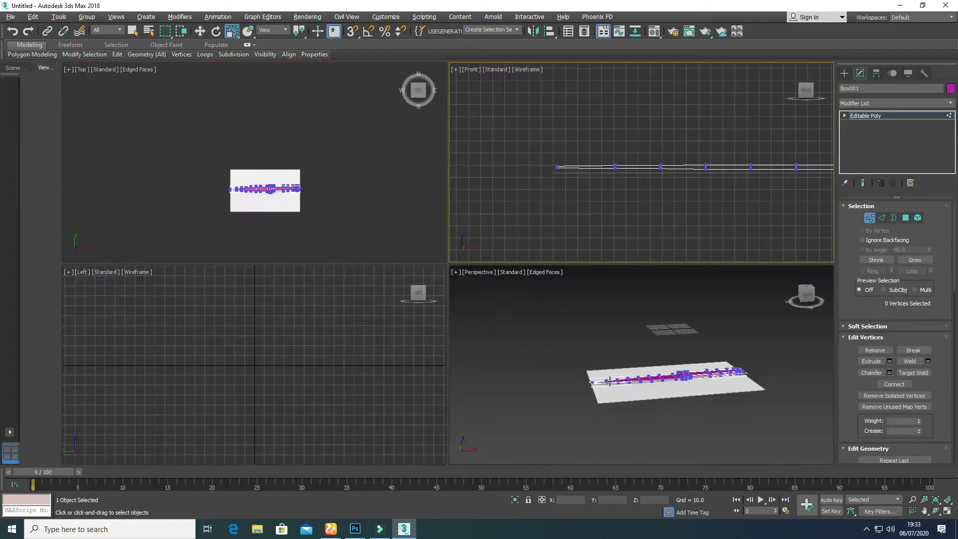
pyautogui.hotkey('alt', 'w')
pyautogui.click(869, 218)
pyautogui.click(731, 236)
pyautogui.keyDown('alt'); pyautogui.moveTo(449, 304); pyautogui.dragTo(519, 305, button='middle'); pyautogui.keyUp('alt')
pyautogui.scroll(3, 447, 309)
pyautogui.click(414, 255)
pyautogui.scroll(-4, 900, 329)
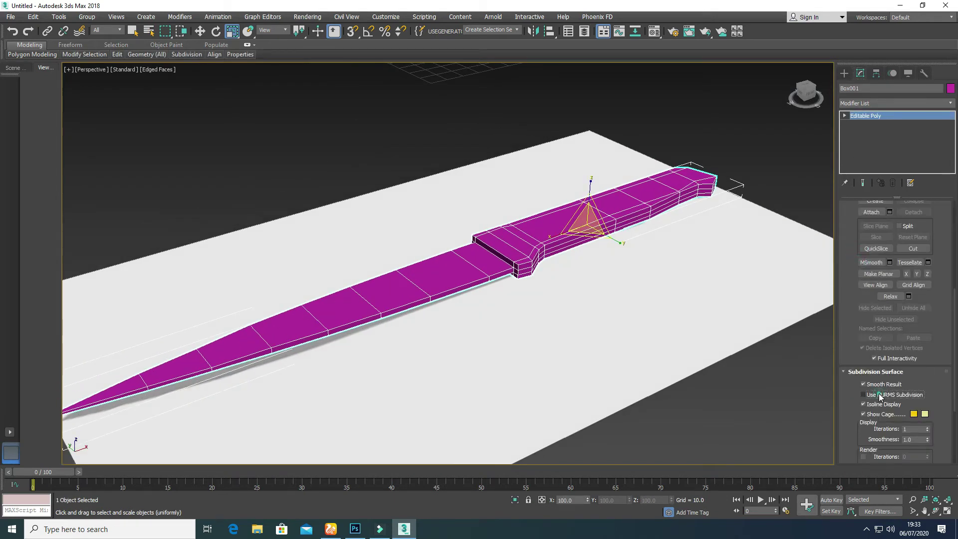
pyautogui.click(864, 395)
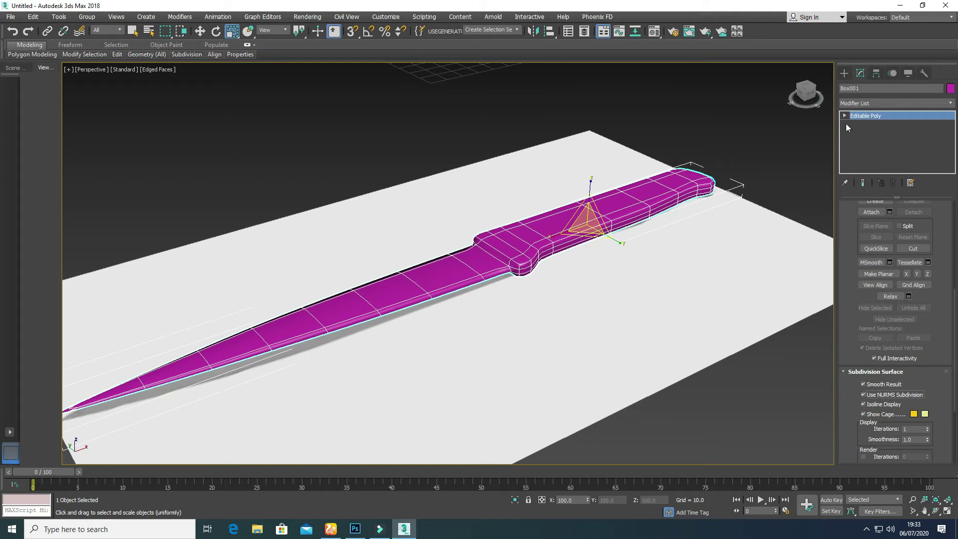
pyautogui.click(861, 133)
pyautogui.scroll(5, 529, 200)
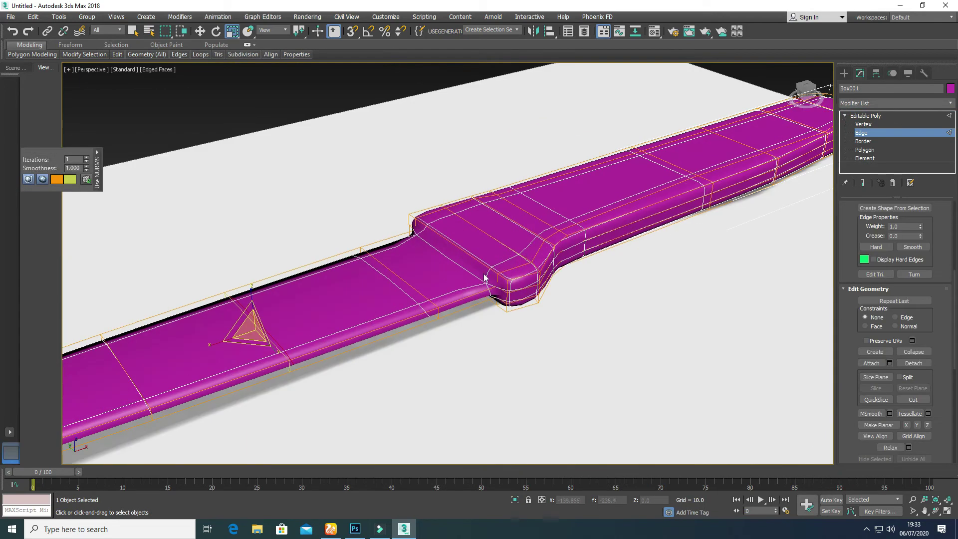
pyautogui.scroll(-5, 485, 275)
pyautogui.keyDown('alt'); pyautogui.moveTo(485, 275); pyautogui.dragTo(344, 260, button='middle'); pyautogui.keyUp('alt')
pyautogui.click(866, 132)
# Move the whole knife slightly up in the Front view, above the reference plane
pyautogui.hotkey('alt', 'w')
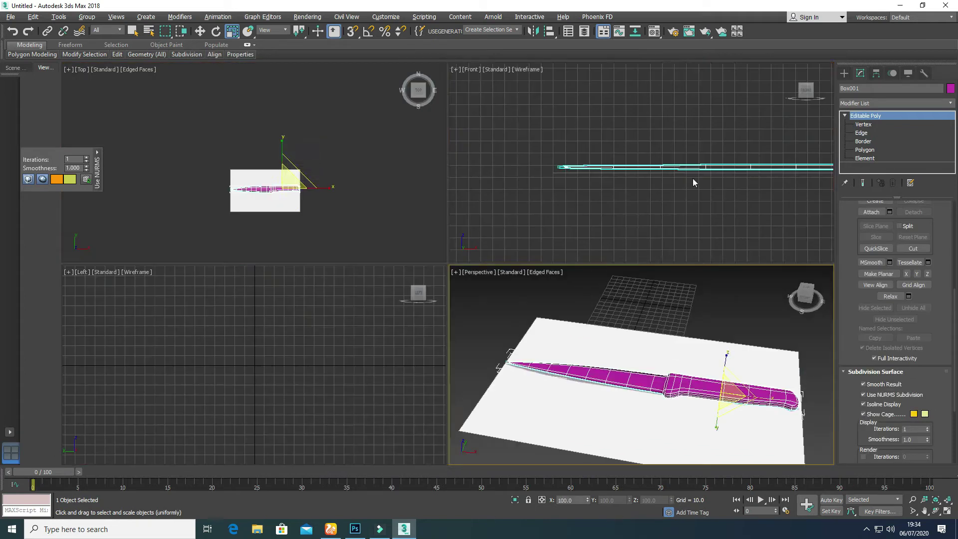
pyautogui.click(577, 231)
pyautogui.hotkey('alt', 'w')
pyautogui.moveTo(513, 246); pyautogui.dragTo(346, 236, button='middle')
pyautogui.moveTo(628, 276); pyautogui.dragTo(499, 283, button='middle')
pyautogui.click(518, 265)
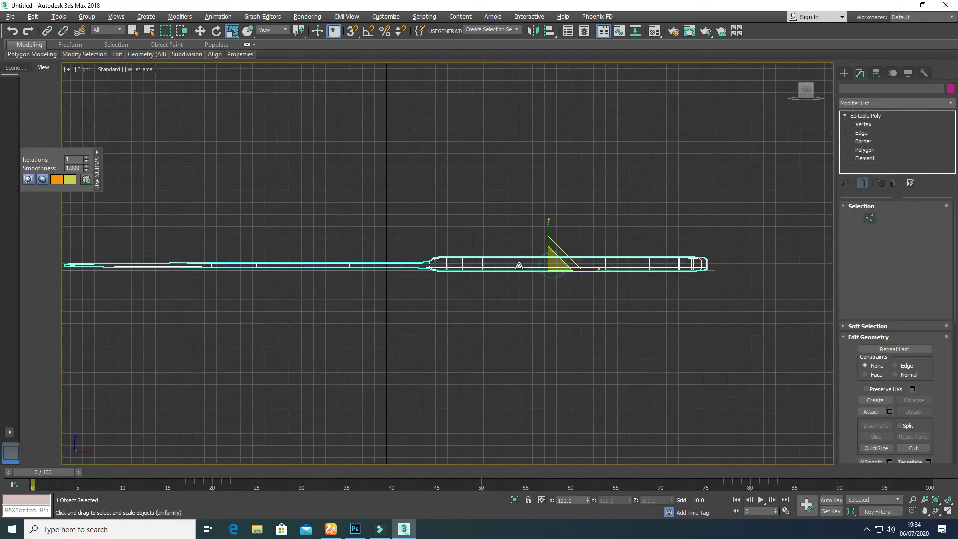
pyautogui.scroll(3, 518, 265)
pyautogui.press('w')
pyautogui.moveTo(579, 241); pyautogui.dragTo(579, 233)
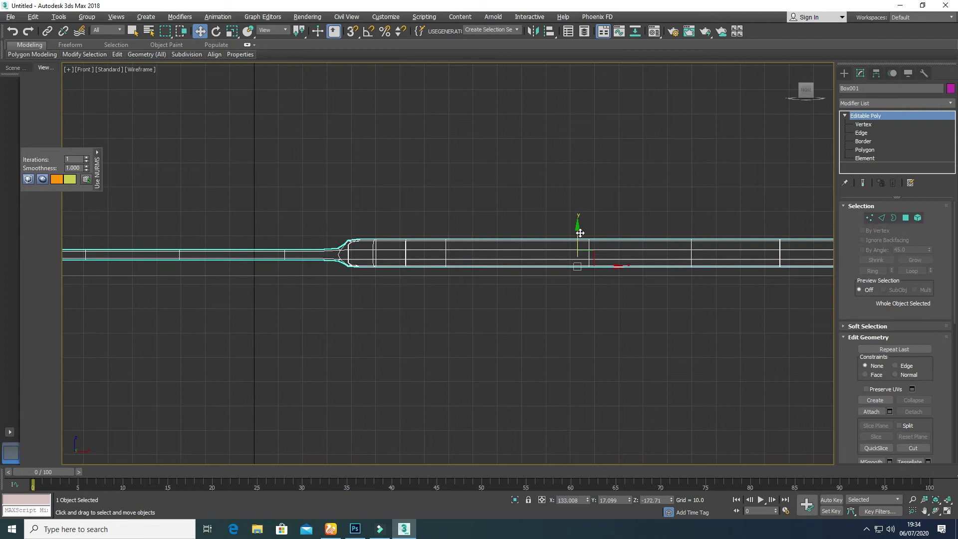
# Connect the ring of edges where the blade meets the handle with one loop slid close to the handle
pyautogui.hotkey('alt', 'w')
pyautogui.middleClick(469, 310)
pyautogui.hotkey('alt', 'w')
pyautogui.keyDown('alt'); pyautogui.moveTo(469, 310); pyautogui.dragTo(502, 275, button='middle'); pyautogui.keyUp('alt')
pyautogui.scroll(3, 503, 276)
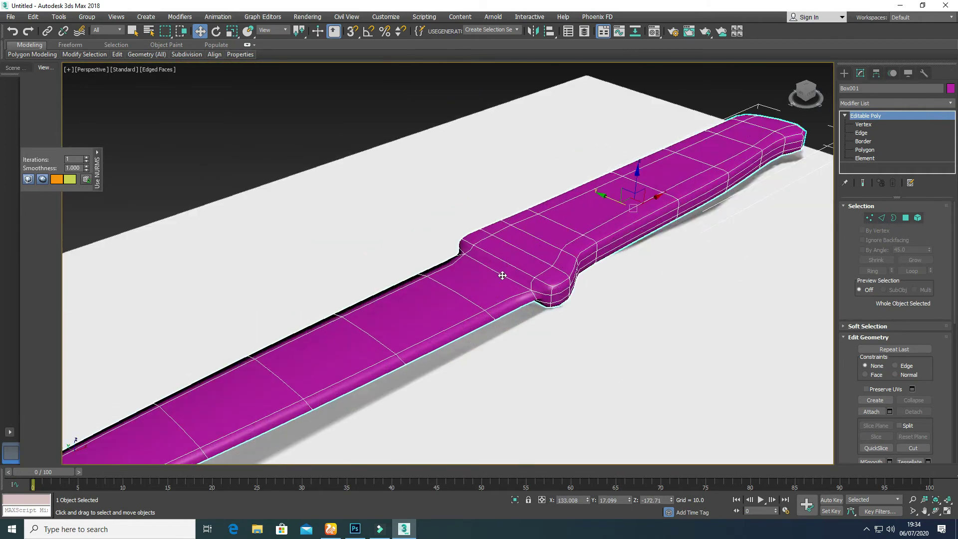
pyautogui.click(885, 218)
pyautogui.scroll(5, 537, 303)
pyautogui.click(503, 270)
pyautogui.hotkey('alt', 'r')
pyautogui.rightClick(441, 273)
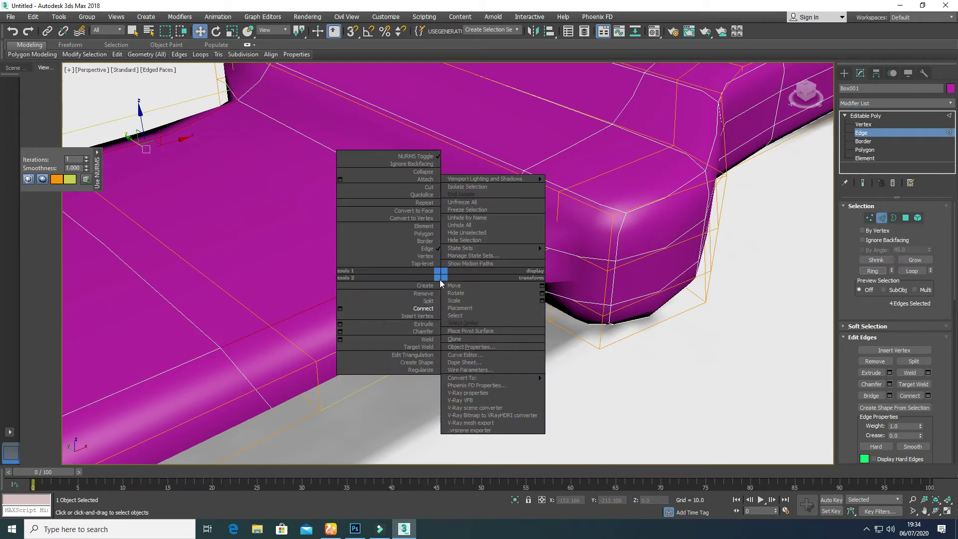
pyautogui.click(341, 308)
pyautogui.scroll(-4, 320, 325)
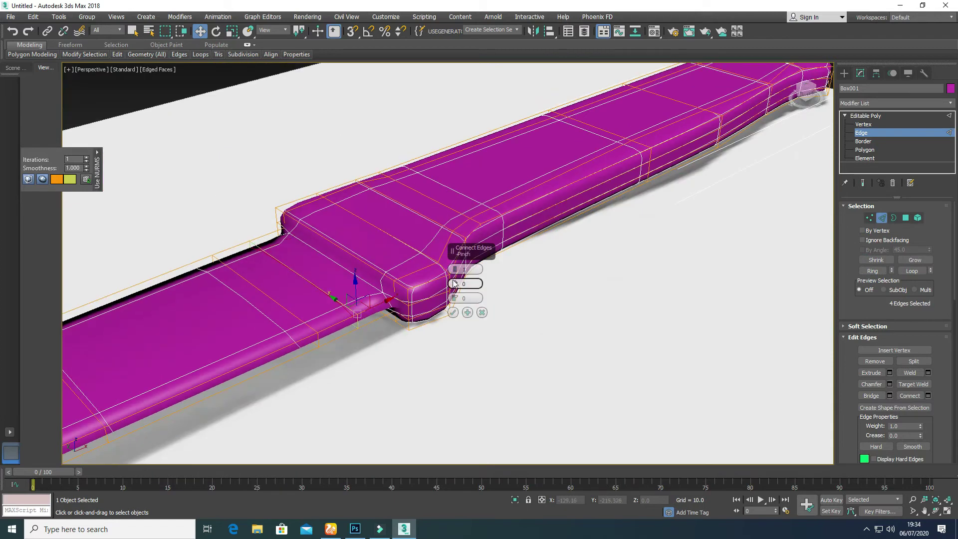
pyautogui.rightClick(457, 311)
pyautogui.moveTo(454, 298); pyautogui.dragTo(525, 460)
pyautogui.click(453, 312)
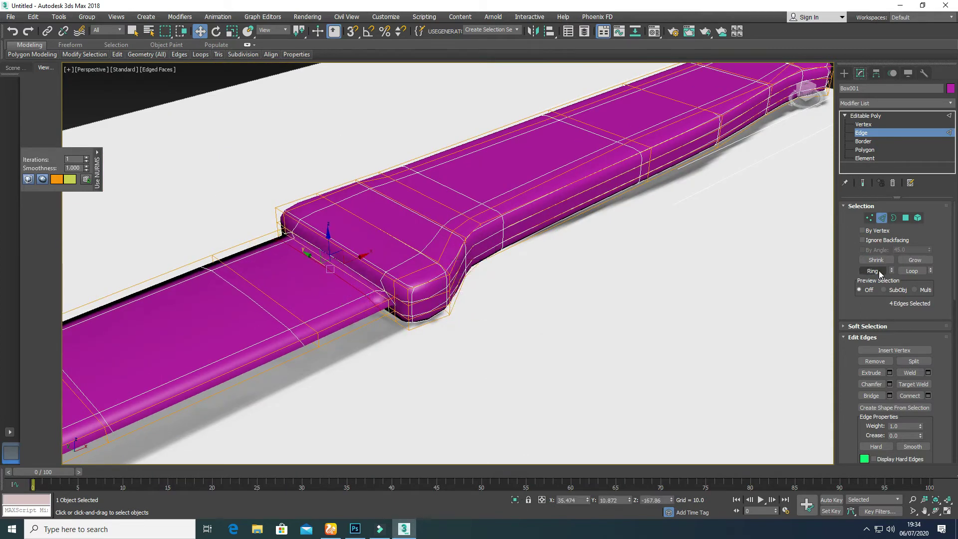
pyautogui.scroll(-2, 864, 302)
pyautogui.scroll(2, 865, 302)
pyautogui.click(882, 218)
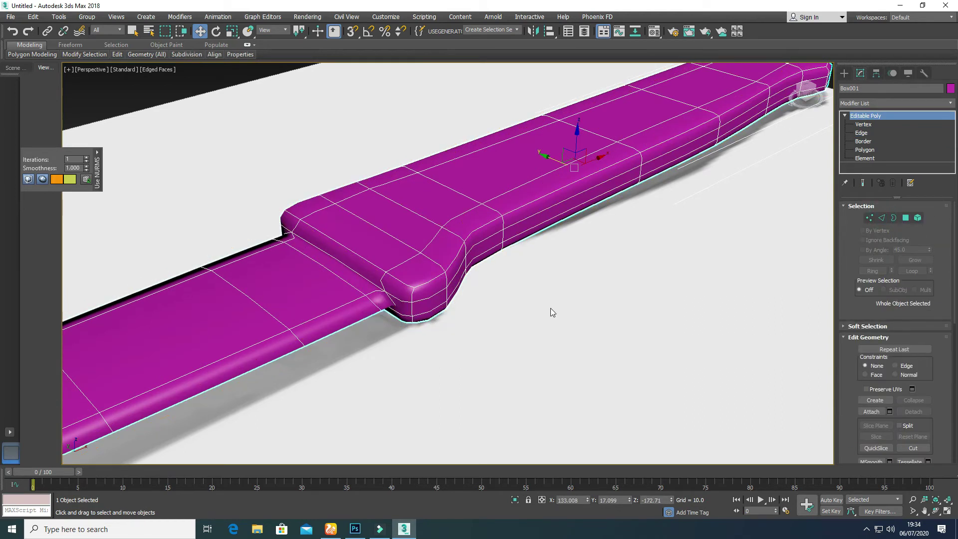
# Nudge the upper vertices of the blade's front section slightly down in the Top view to refine the edge's curve
pyautogui.scroll(-5, 511, 273)
pyautogui.click(728, 190)
pyautogui.keyDown('alt'); pyautogui.moveTo(548, 259); pyautogui.dragTo(421, 266, button='middle'); pyautogui.keyUp('alt')
pyautogui.click(528, 302)
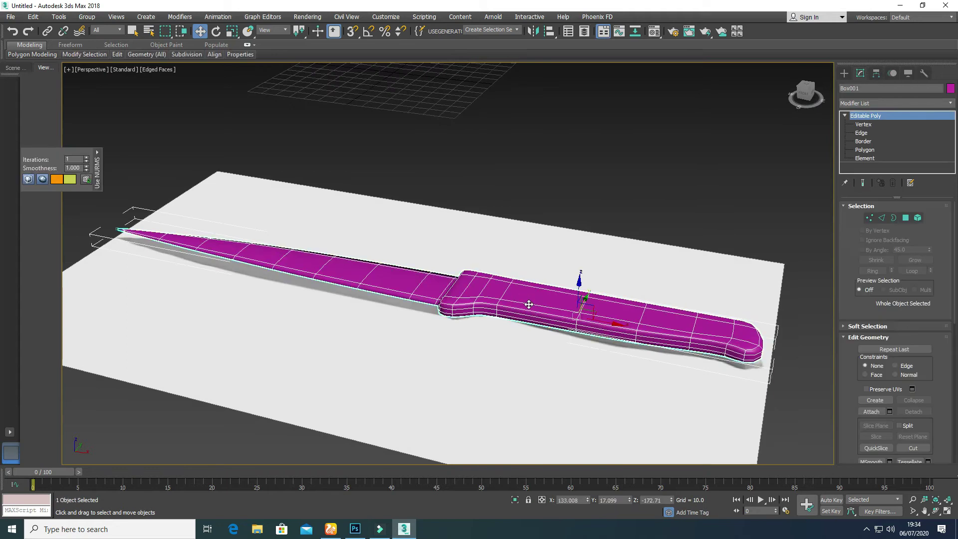
pyautogui.hotkey('alt', 'w')
pyautogui.scroll(6, 239, 197)
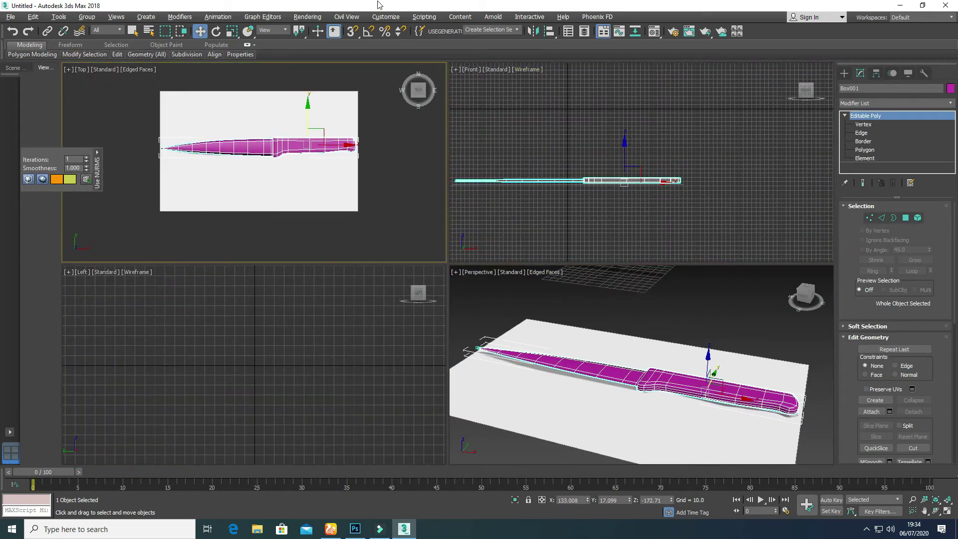
pyautogui.click(863, 124)
pyautogui.hotkey('alt', 'w')
pyautogui.scroll(4, 369, 257)
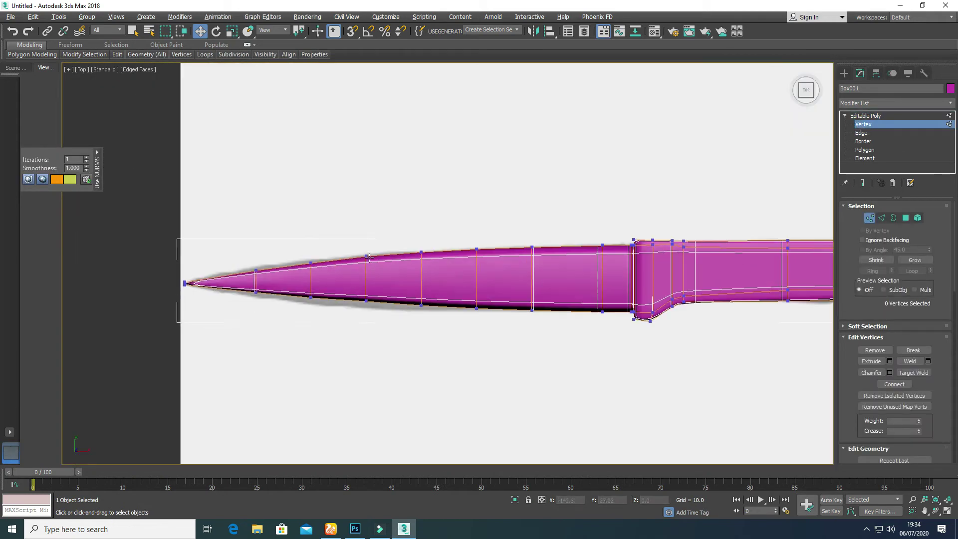
pyautogui.scroll(3, 275, 264)
pyautogui.moveTo(335, 216); pyautogui.dragTo(405, 306)
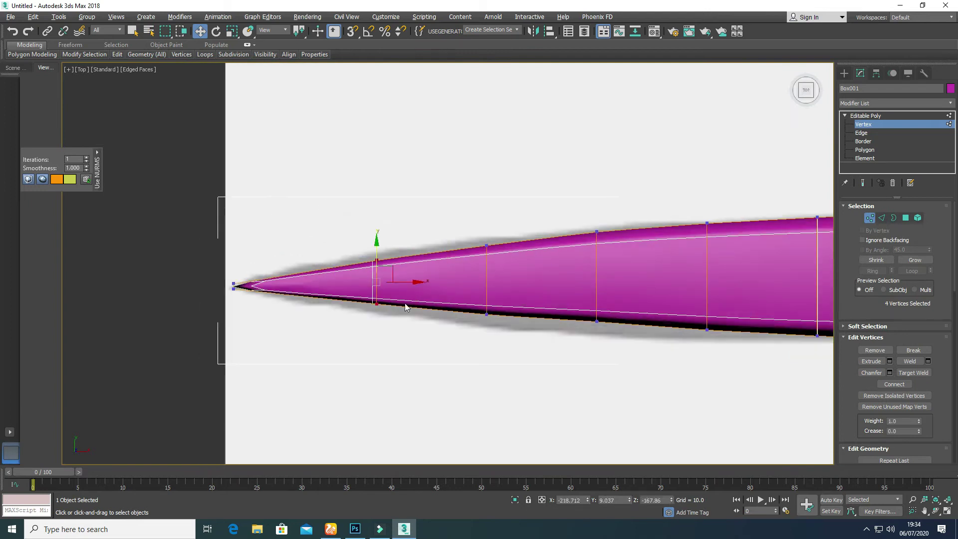
pyautogui.moveTo(584, 249); pyautogui.dragTo(585, 251)
pyautogui.moveTo(561, 170); pyautogui.dragTo(618, 269)
pyautogui.moveTo(597, 197); pyautogui.dragTo(596, 200)
pyautogui.moveTo(705, 187); pyautogui.dragTo(705, 189)
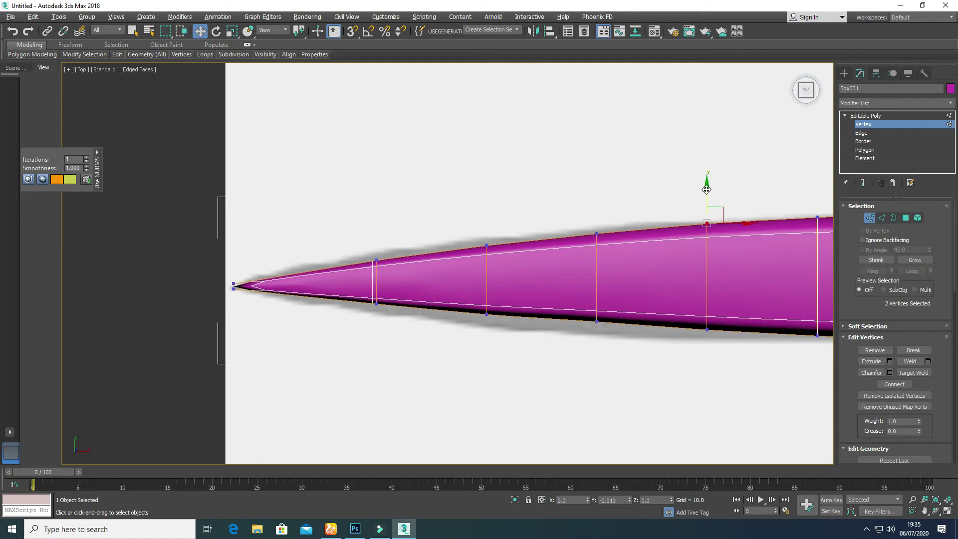
# Examine the smoothed knife's blade and handle profile from a low angle in the Perspective view
pyautogui.scroll(-3, 581, 294)
pyautogui.moveTo(581, 323); pyautogui.dragTo(329, 327, button='middle')
pyautogui.hotkey('alt', 'w')
pyautogui.middleClick(663, 401)
pyautogui.hotkey('alt', 'w')
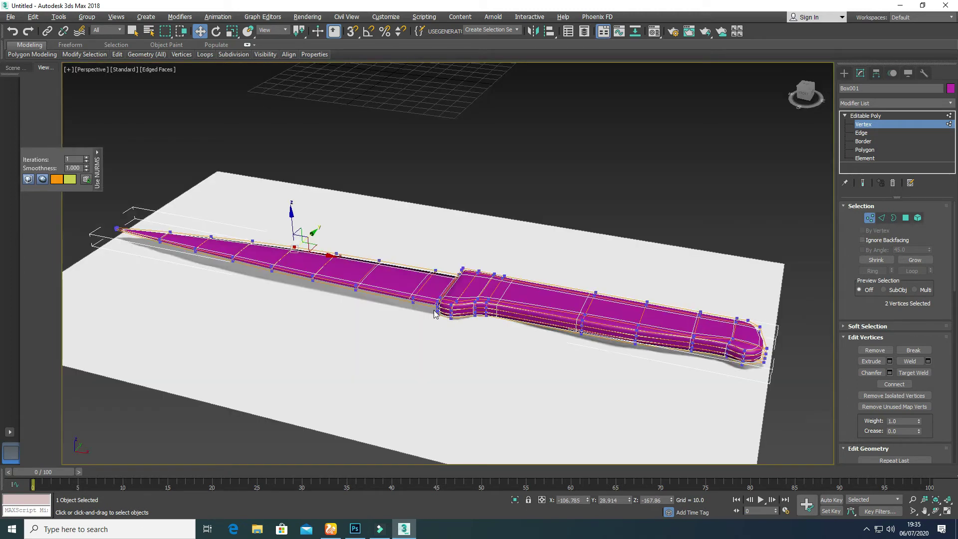
pyautogui.keyDown('alt'); pyautogui.moveTo(434, 311); pyautogui.dragTo(484, 291, button='middle'); pyautogui.keyUp('alt')
pyautogui.moveTo(476, 248); pyautogui.dragTo(481, 298, button='middle')
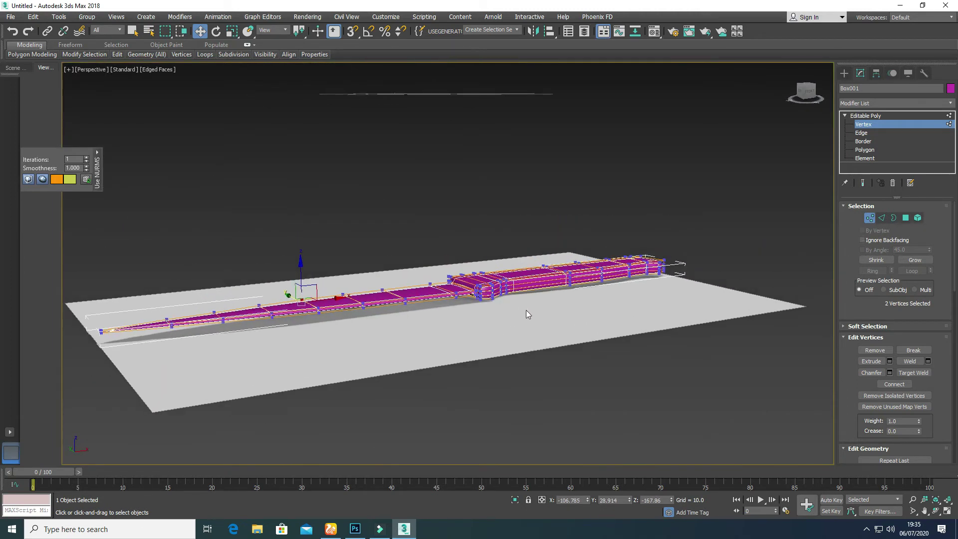
# Thicken the handle in the Front view by selecting its upper and lower vertices and scaling them apart vertically
pyautogui.hotkey('alt', 'w')
pyautogui.middleClick(564, 223)
pyautogui.hotkey('alt', 'w')
pyautogui.scroll(4, 402, 303)
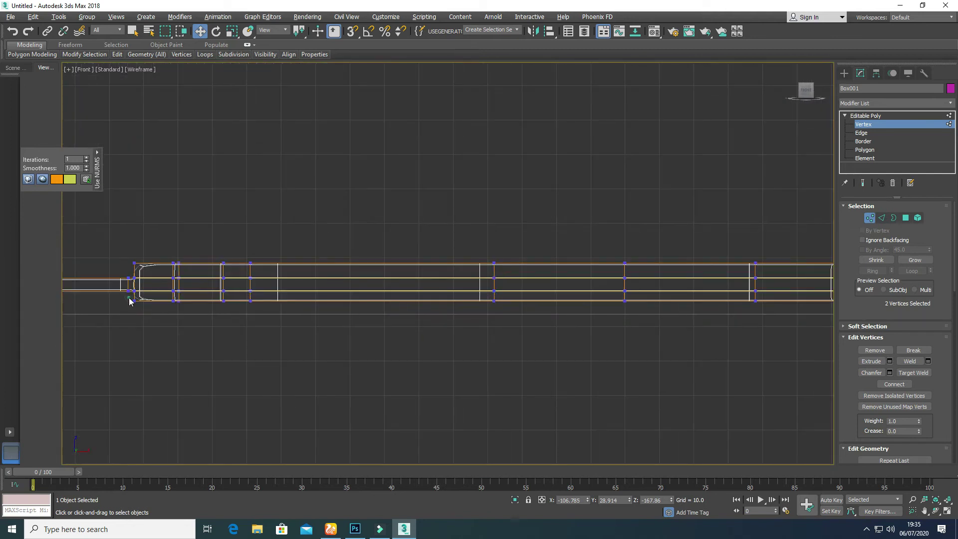
pyautogui.moveTo(720, 393); pyautogui.dragTo(763, 395)
pyautogui.moveTo(656, 367); pyautogui.dragTo(460, 370, button='middle')
pyautogui.keyDown('ctrl'); pyautogui.moveTo(730, 306); pyautogui.dragTo(659, 323); pyautogui.keyUp('ctrl')
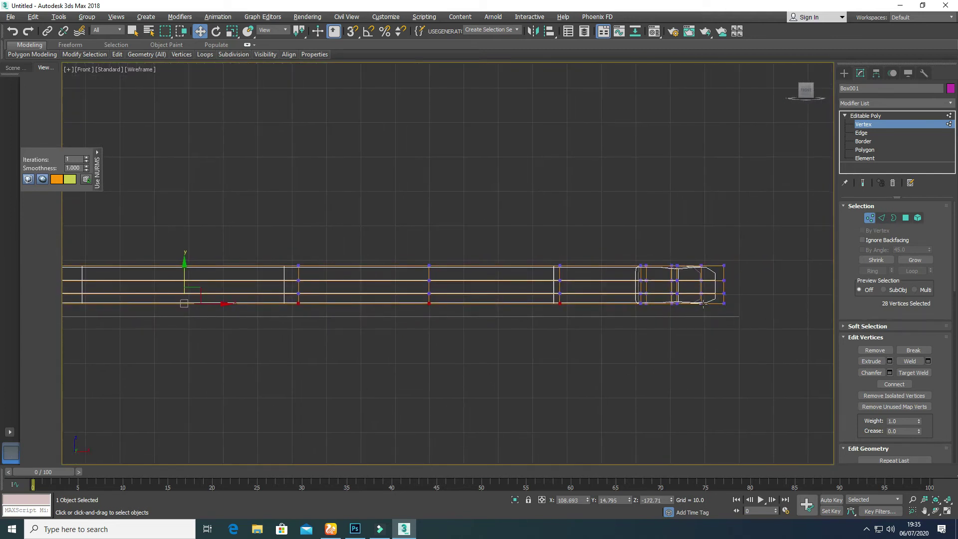
pyautogui.moveTo(494, 328); pyautogui.dragTo(639, 312, button='middle')
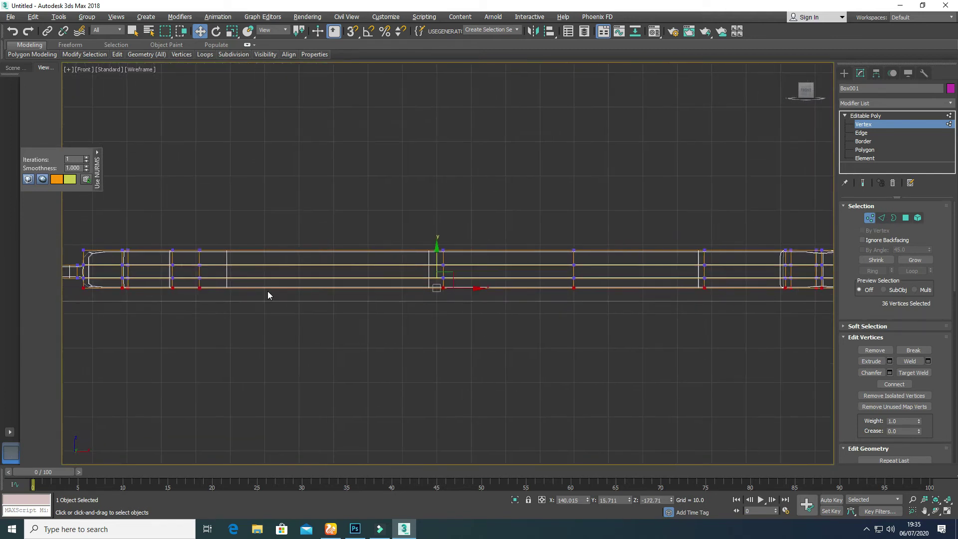
pyautogui.click(901, 260)
pyautogui.moveTo(776, 255); pyautogui.dragTo(591, 290, button='middle')
pyautogui.moveTo(154, 332); pyautogui.dragTo(389, 296, button='middle')
pyautogui.press('r')
pyautogui.moveTo(452, 225); pyautogui.dragTo(451, 207)
# Examine the thickened handle's front end where it meets the blade in the Perspective view
pyautogui.hotkey('alt', 'w')
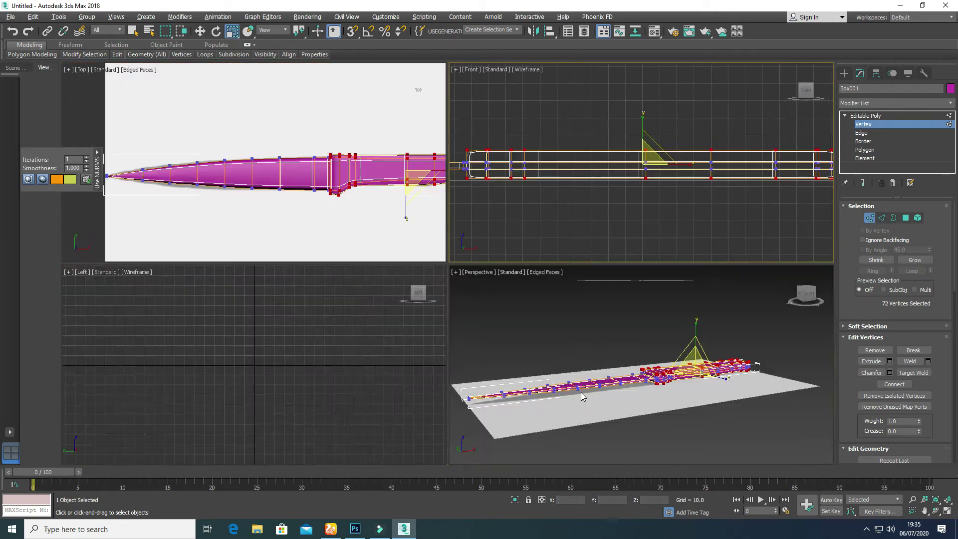
pyautogui.middleClick(580, 393)
pyautogui.hotkey('alt', 'w')
pyautogui.scroll(4, 465, 318)
pyautogui.keyDown('alt'); pyautogui.moveTo(465, 333); pyautogui.dragTo(422, 305, button='middle'); pyautogui.keyUp('alt')
pyautogui.moveTo(374, 253); pyautogui.dragTo(384, 287, button='middle')
pyautogui.scroll(4, 383, 286)
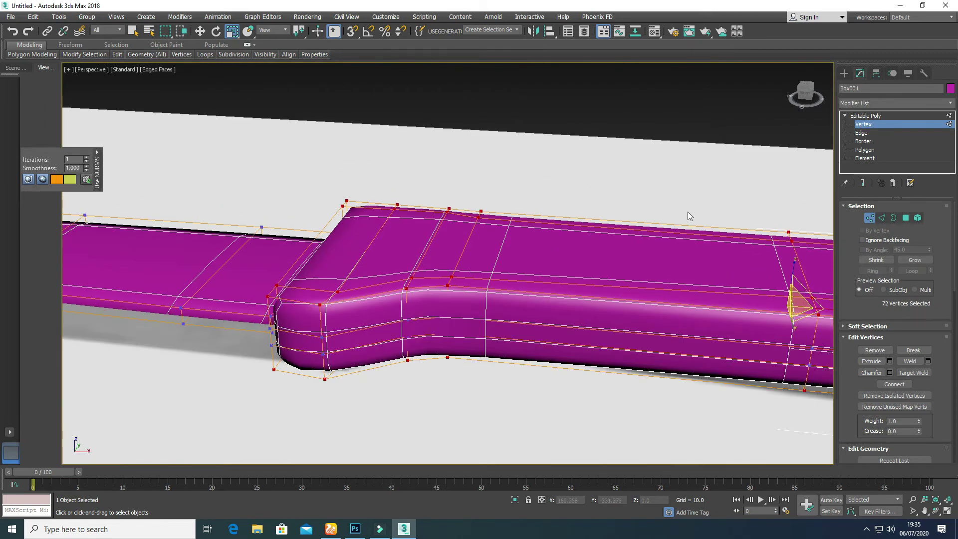
pyautogui.click(881, 220)
pyautogui.click(313, 303)
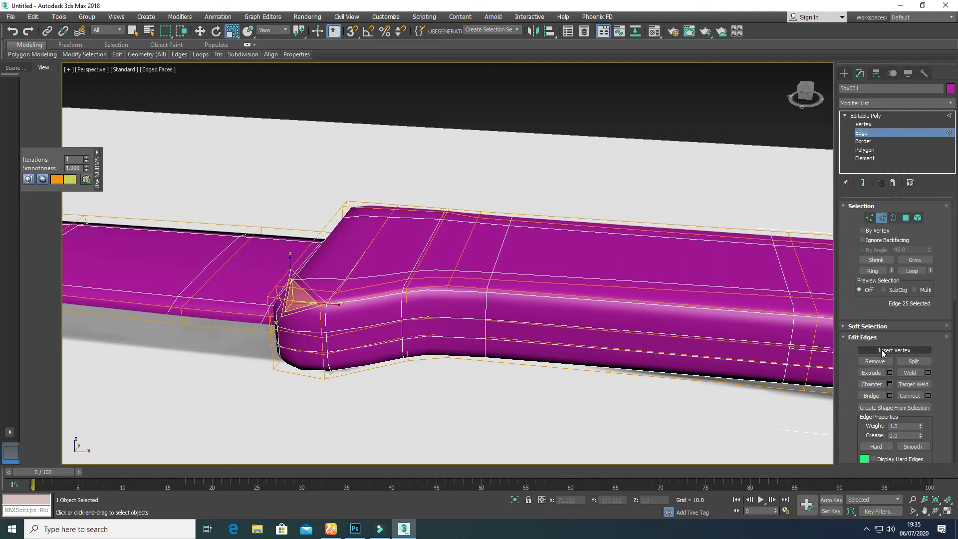
pyautogui.click(874, 272)
pyautogui.keyDown('alt'); pyautogui.moveTo(299, 331); pyautogui.dragTo(346, 330, button='middle'); pyautogui.keyUp('alt')
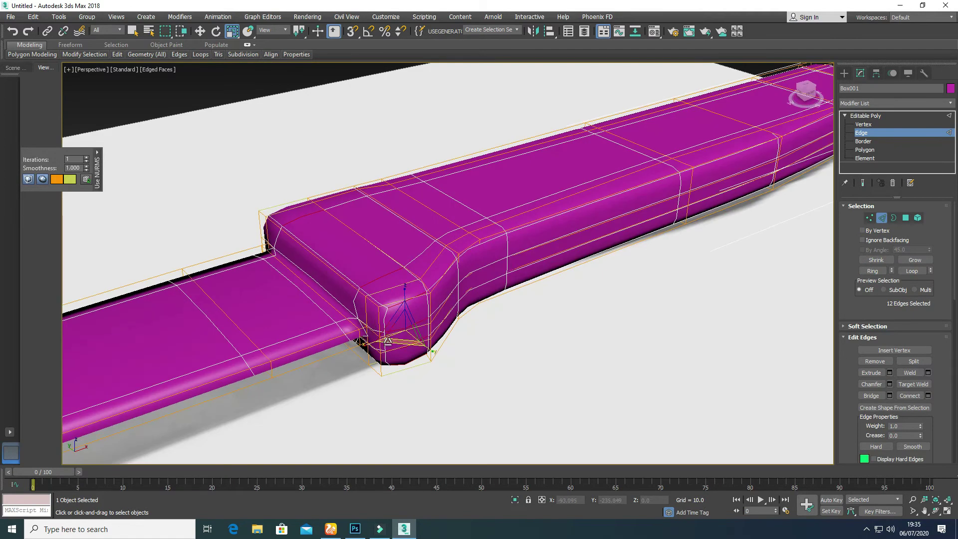
pyautogui.scroll(-2, 385, 338)
pyautogui.click(881, 217)
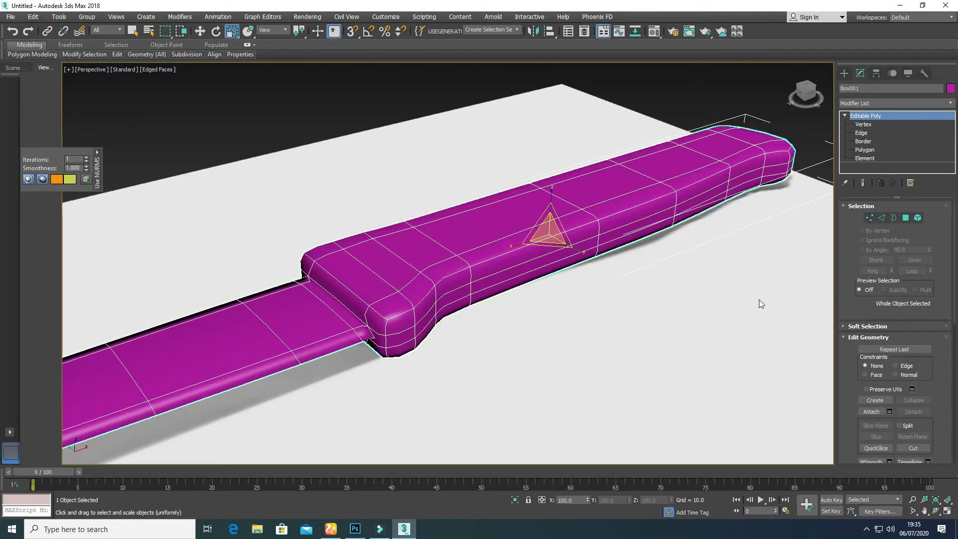
# Set the knife's NURMS subdivision display iterations to 2
pyautogui.click(360, 82)
pyautogui.click(413, 313)
pyautogui.moveTo(848, 257); pyautogui.dragTo(854, 137)
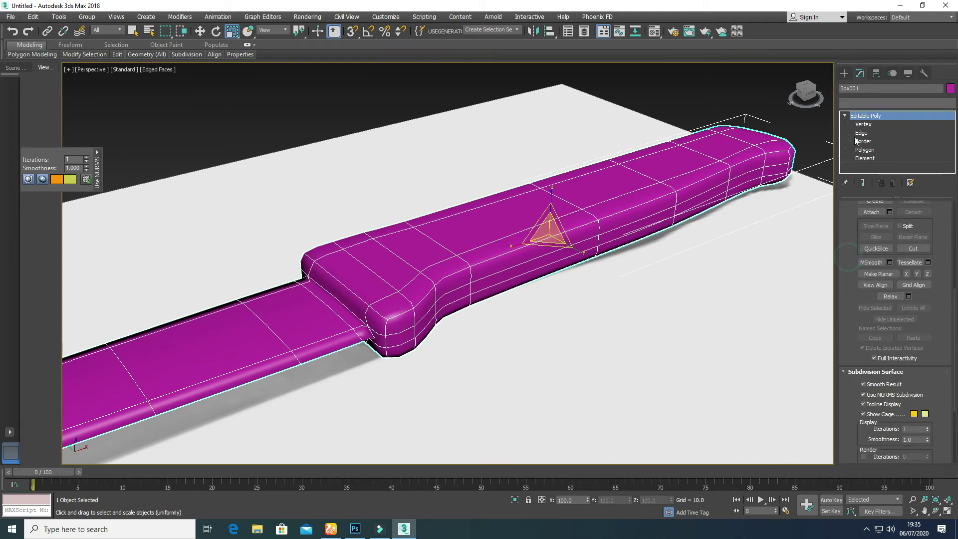
pyautogui.click(927, 429)
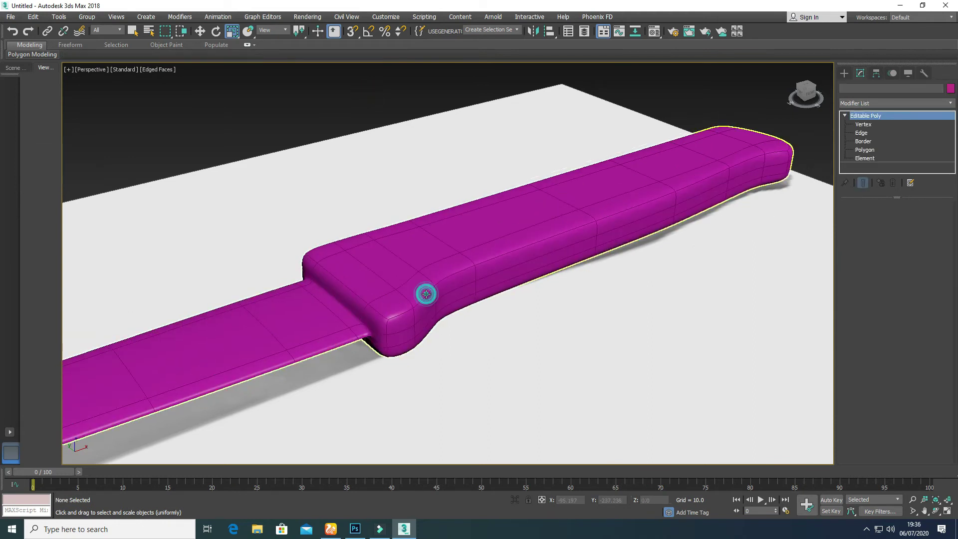
pyautogui.scroll(-2, 412, 301)
pyautogui.scroll(-3, 412, 301)
pyautogui.keyDown('alt'); pyautogui.moveTo(409, 302); pyautogui.dragTo(325, 306, button='middle'); pyautogui.keyUp('alt')
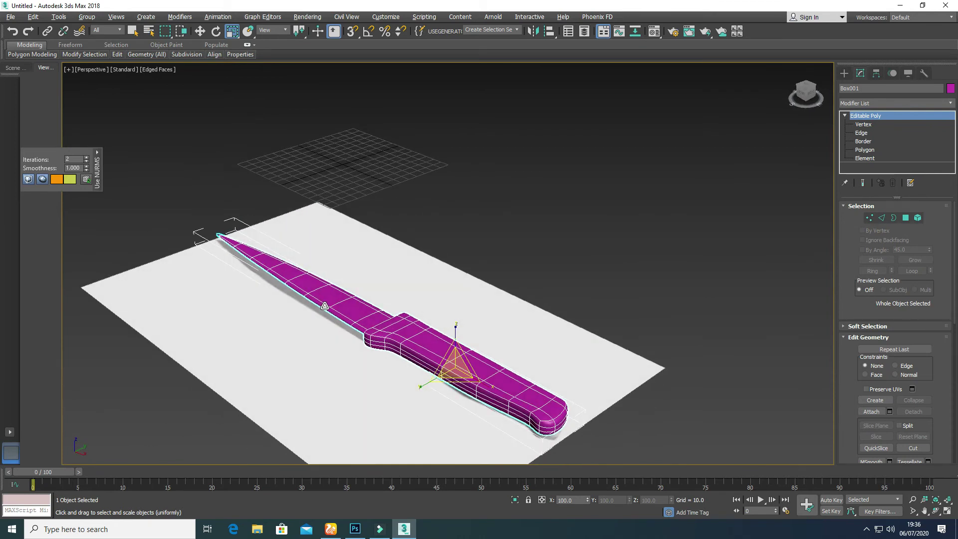
# Nudge the blade tip's vertices slightly in the Top view to match the reference tip
pyautogui.hotkey('alt', 'w')
pyautogui.middleClick(298, 211)
pyautogui.hotkey('alt', 'w')
pyautogui.moveTo(499, 309); pyautogui.dragTo(591, 304, button='middle')
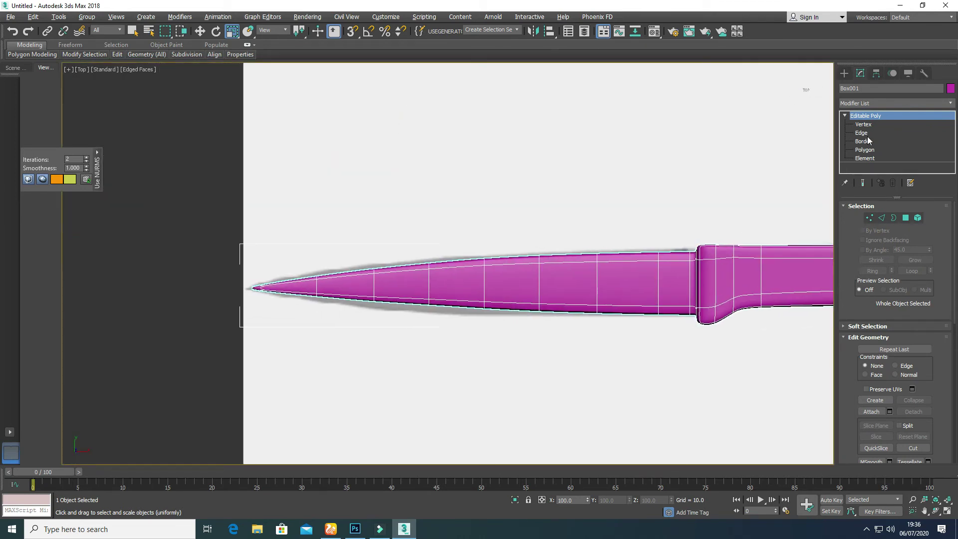
pyautogui.click(865, 126)
pyautogui.moveTo(210, 233); pyautogui.dragTo(257, 305)
pyautogui.press('w')
pyautogui.moveTo(247, 252); pyautogui.dragTo(244, 251)
pyautogui.click(674, 281)
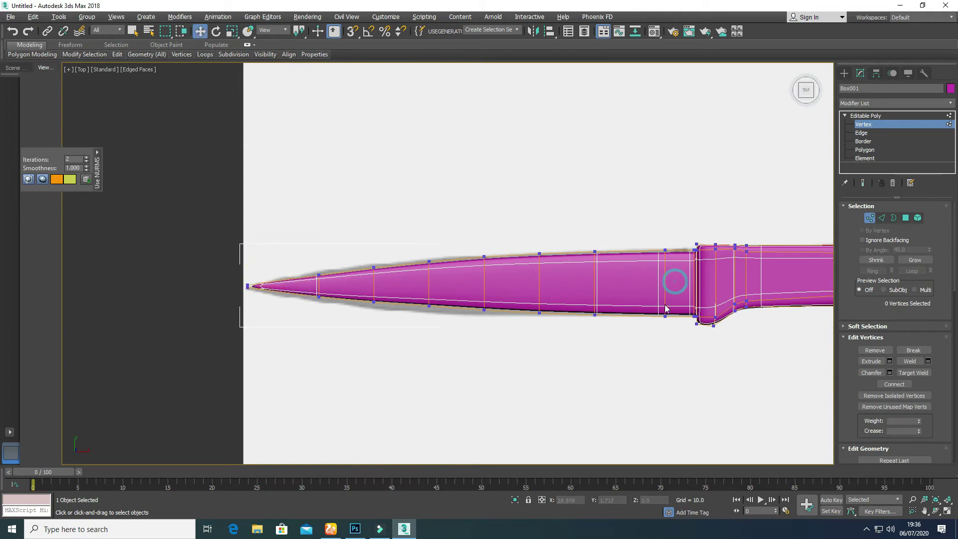
# Connect the ring of edges running across the knife's width with one lengthwise edge loop at slide 0
pyautogui.hotkey('alt', 'w')
pyautogui.middleClick(501, 279)
pyautogui.hotkey('alt', 'w')
pyautogui.keyDown('alt'); pyautogui.moveTo(337, 334); pyautogui.dragTo(439, 310, button='middle'); pyautogui.keyUp('alt')
pyautogui.moveTo(360, 319); pyautogui.dragTo(472, 275, button='middle')
pyautogui.scroll(3, 472, 276)
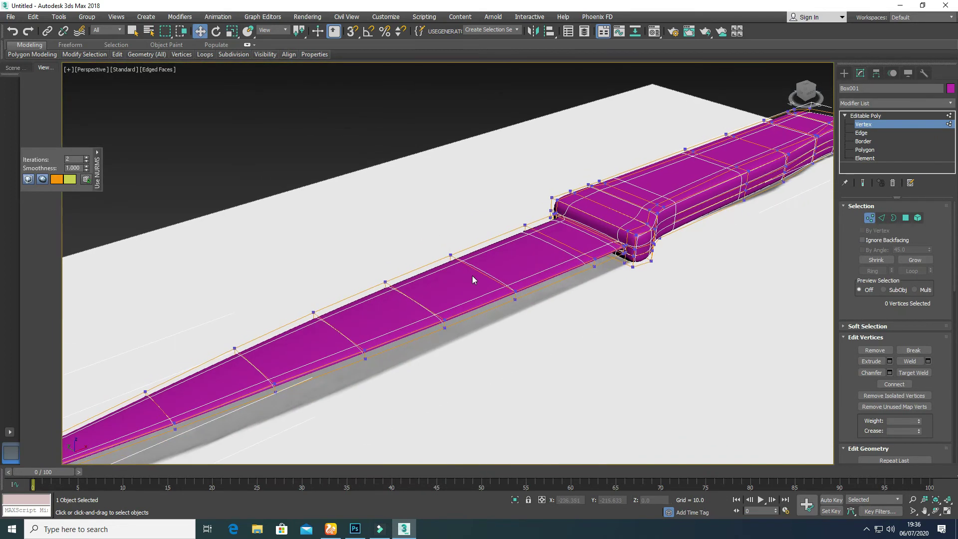
pyautogui.click(882, 218)
pyautogui.click(560, 242)
pyautogui.click(873, 271)
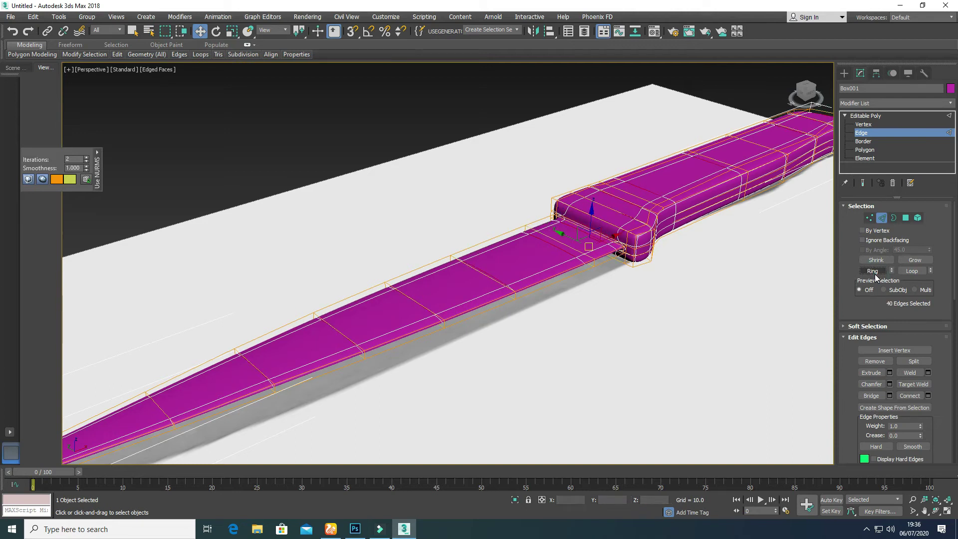
pyautogui.click(890, 383)
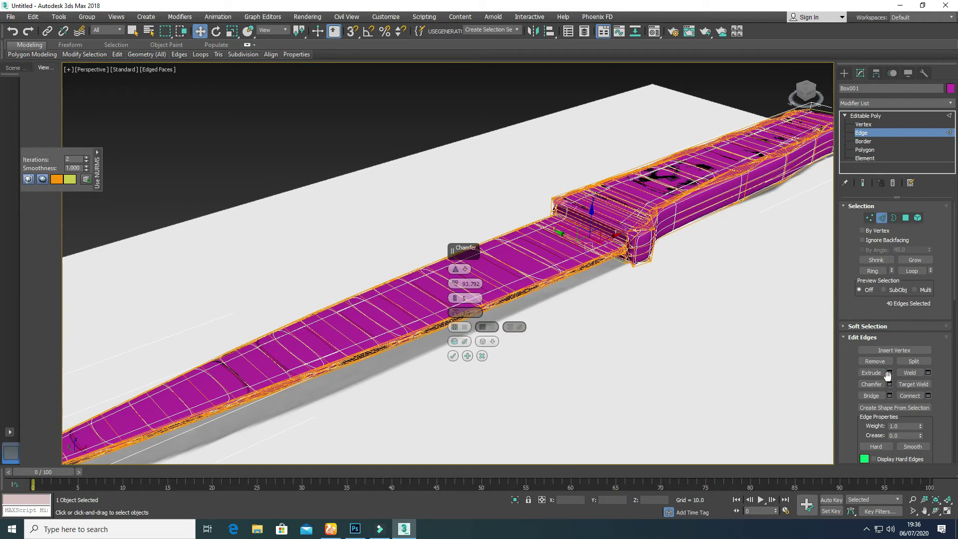
pyautogui.press('Escape')
pyautogui.click(928, 396)
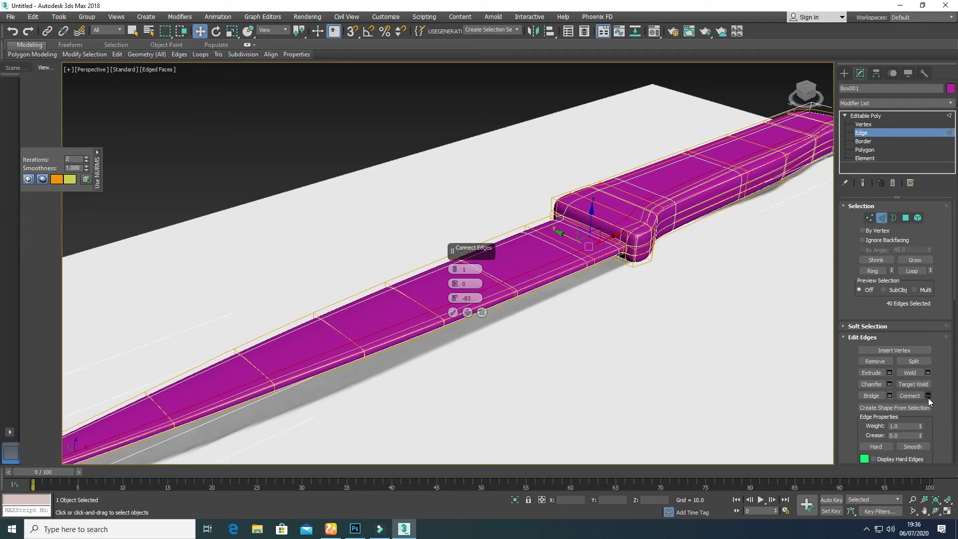
pyautogui.click(464, 298)
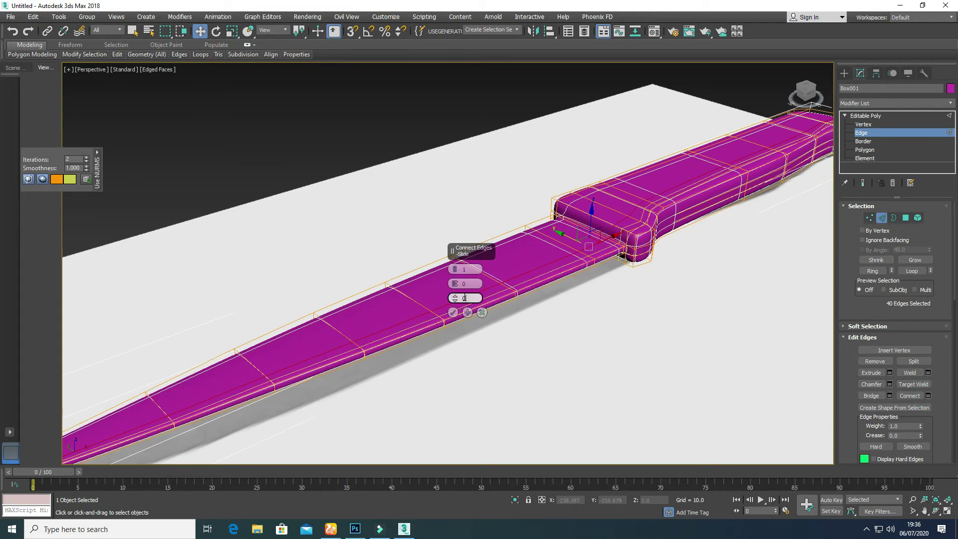
pyautogui.press('Return')
pyautogui.click(455, 267)
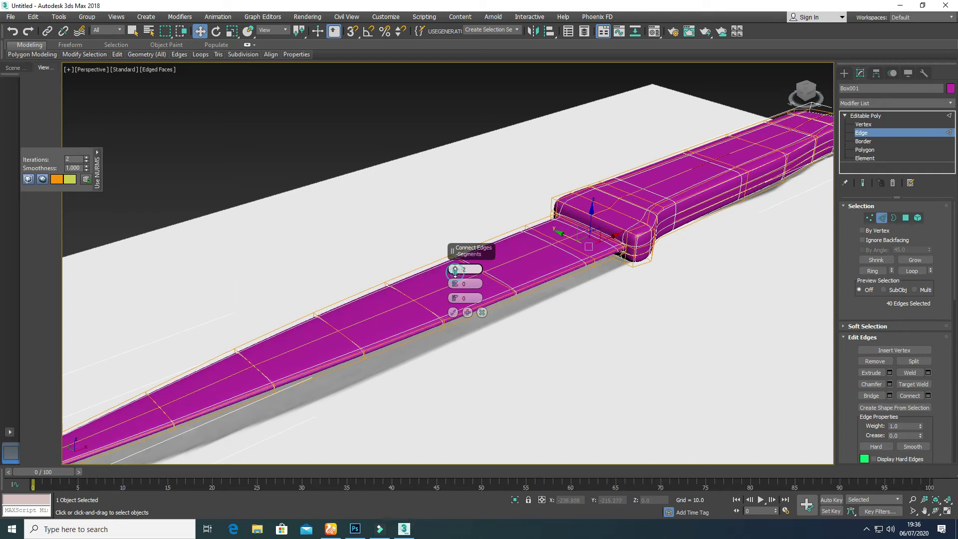
pyautogui.click(453, 313)
# Connect the ring of edges around the new centre line with 2 segments, pinch 15 and slide 0
pyautogui.scroll(3, 483, 322)
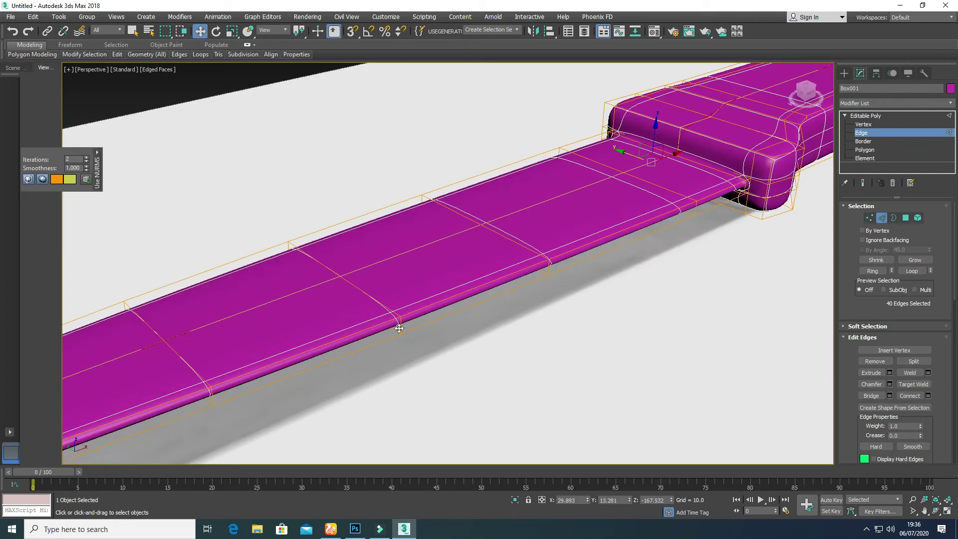
pyautogui.click(871, 271)
pyautogui.rightClick(457, 311)
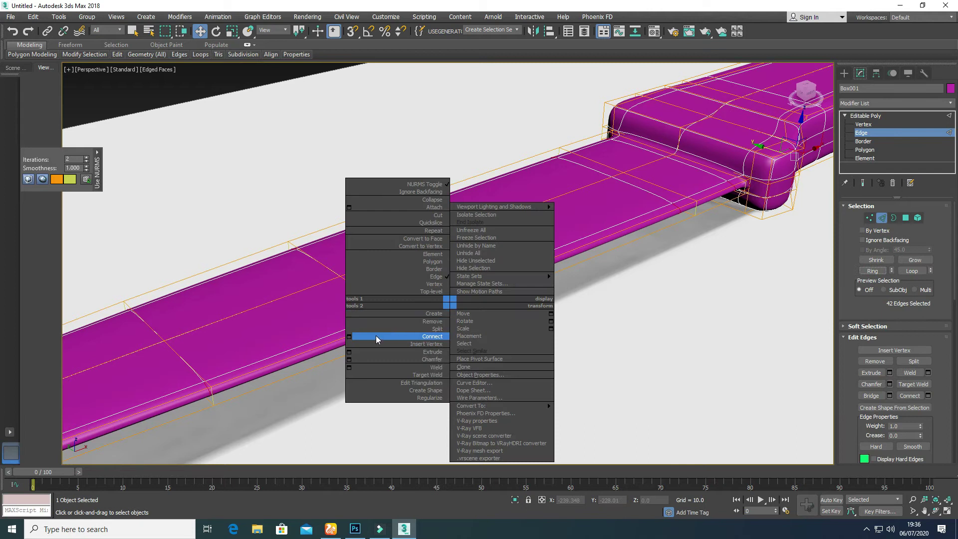
pyautogui.click(347, 337)
pyautogui.moveTo(455, 270)
pyautogui.mouseDown()
pyautogui.moveTo(460, 214)
pyautogui.moveTo(457, 277)
pyautogui.mouseUp()
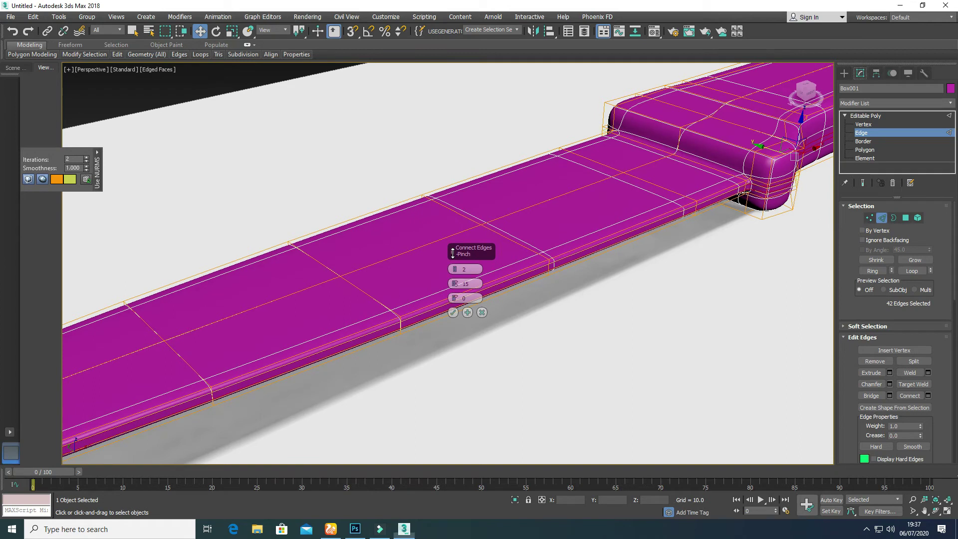
pyautogui.click(454, 312)
# Leave edge editing and examine the smoothed knife as a whole from several angles in the Perspective view
pyautogui.keyDown('alt'); pyautogui.moveTo(454, 312); pyautogui.dragTo(623, 282, button='middle'); pyautogui.keyUp('alt')
pyautogui.click(881, 217)
pyautogui.click(351, 109)
pyautogui.scroll(-5, 379, 217)
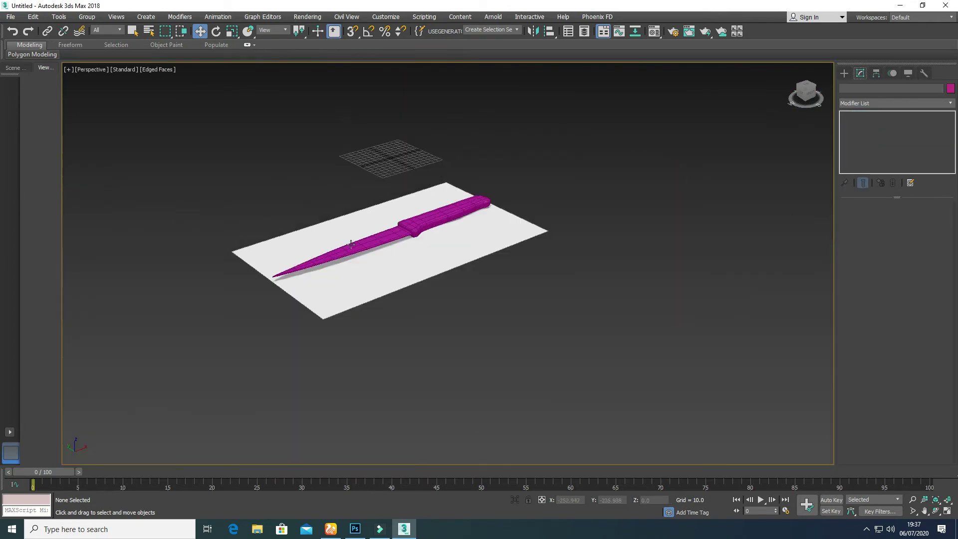
pyautogui.scroll(3, 371, 235)
pyautogui.keyDown('alt'); pyautogui.moveTo(438, 299); pyautogui.dragTo(312, 334, button='middle'); pyautogui.keyUp('alt')
pyautogui.scroll(4, 349, 307)
pyautogui.click(249, 297)
pyautogui.scroll(-5, 322, 313)
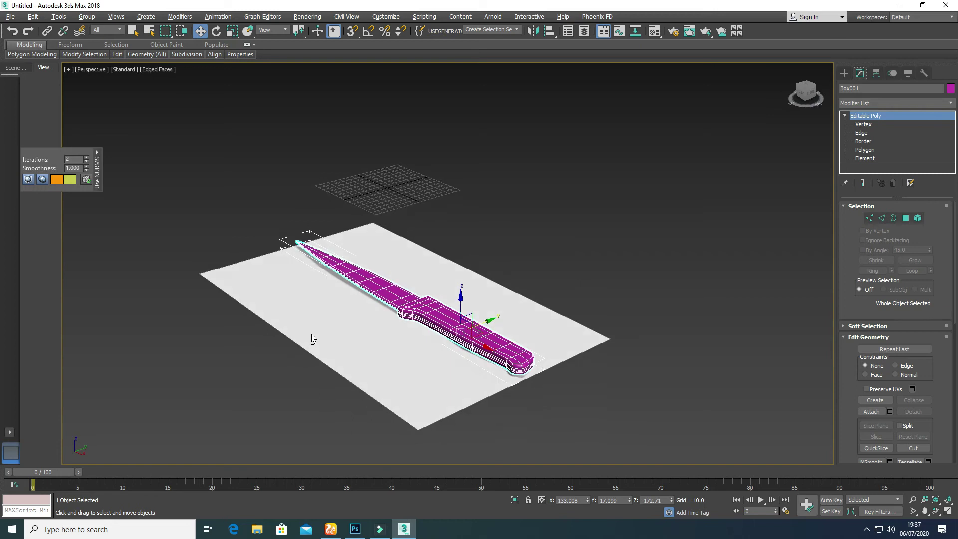
# Reposition the vertices around the handle's butt end in the Top view to follow the reference outline
pyautogui.click(906, 218)
pyautogui.hotkey('alt', 'w')
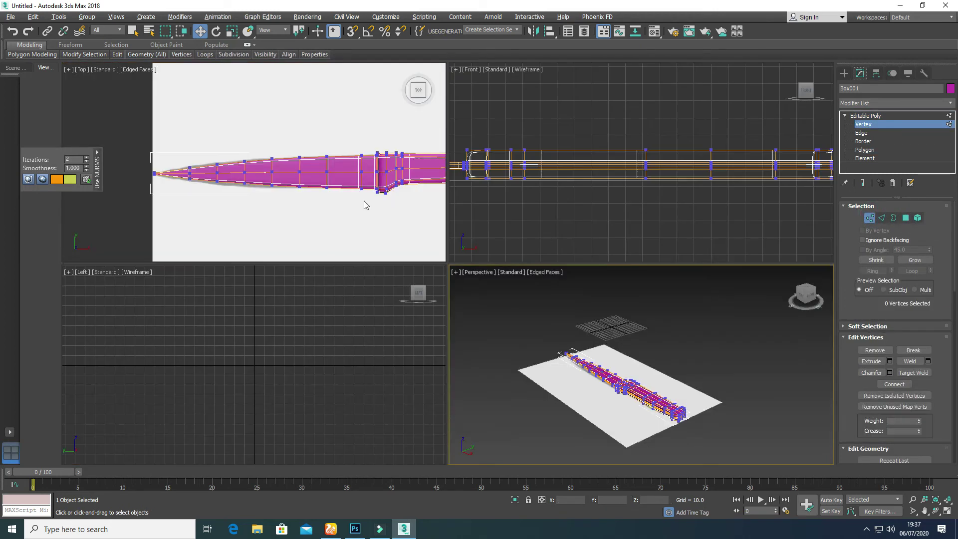
pyautogui.click(364, 203)
pyautogui.hotkey('alt', 'w')
pyautogui.scroll(-5, 549, 289)
pyautogui.moveTo(728, 301); pyautogui.dragTo(494, 301, button='middle')
pyautogui.scroll(9, 545, 284)
pyautogui.moveTo(629, 298); pyautogui.dragTo(601, 278)
pyautogui.moveTo(507, 380); pyautogui.dragTo(547, 327)
pyautogui.click(497, 285)
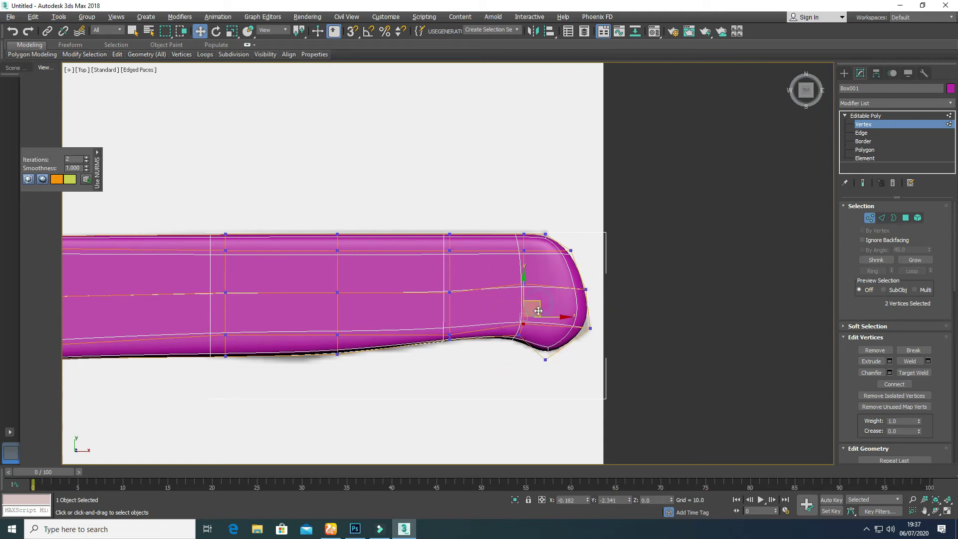
pyautogui.click(467, 317)
pyautogui.moveTo(467, 341); pyautogui.dragTo(466, 339)
pyautogui.click(552, 272)
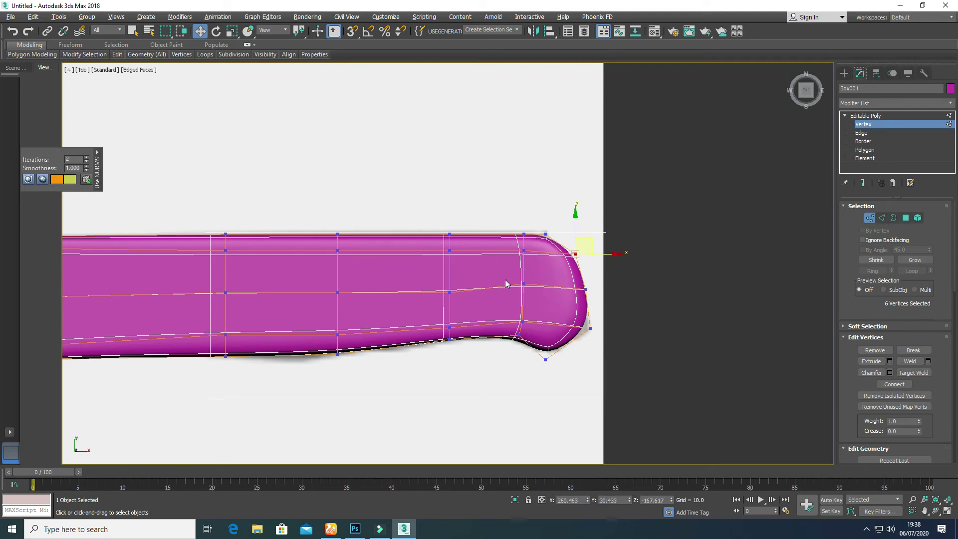
# Shift the crosswise row of vertices at mid-handle along the handle's length in the Top view
pyautogui.scroll(-3, 505, 280)
pyautogui.moveTo(349, 284); pyautogui.dragTo(443, 264, button='middle')
pyautogui.moveTo(441, 220); pyautogui.dragTo(475, 315)
pyautogui.moveTo(476, 265); pyautogui.dragTo(527, 265)
pyautogui.click(491, 348)
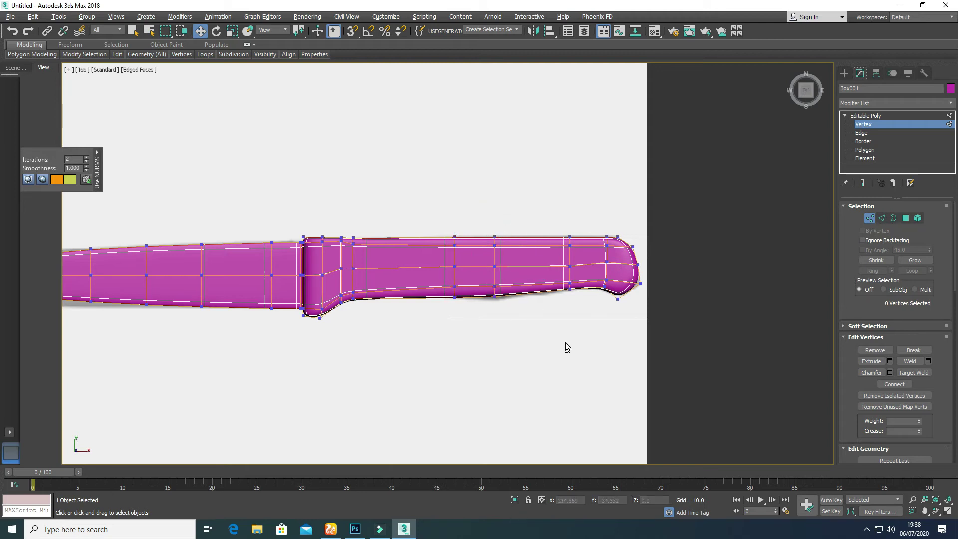
pyautogui.press('p')
pyautogui.keyDown('alt'); pyautogui.moveTo(377, 353); pyautogui.dragTo(447, 353, button='middle'); pyautogui.keyUp('alt')
pyautogui.scroll(3, 414, 319)
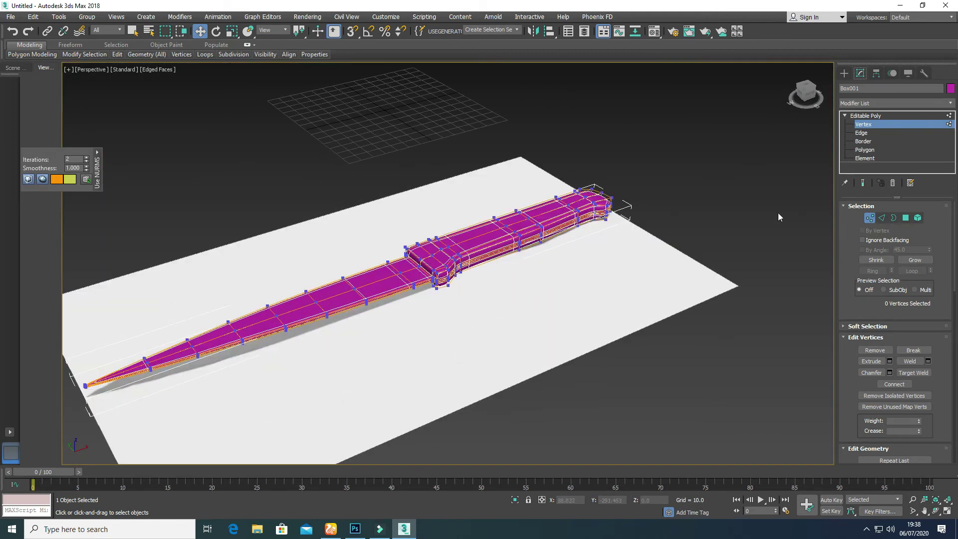
pyautogui.click(865, 127)
pyautogui.click(645, 346)
pyautogui.click(530, 237)
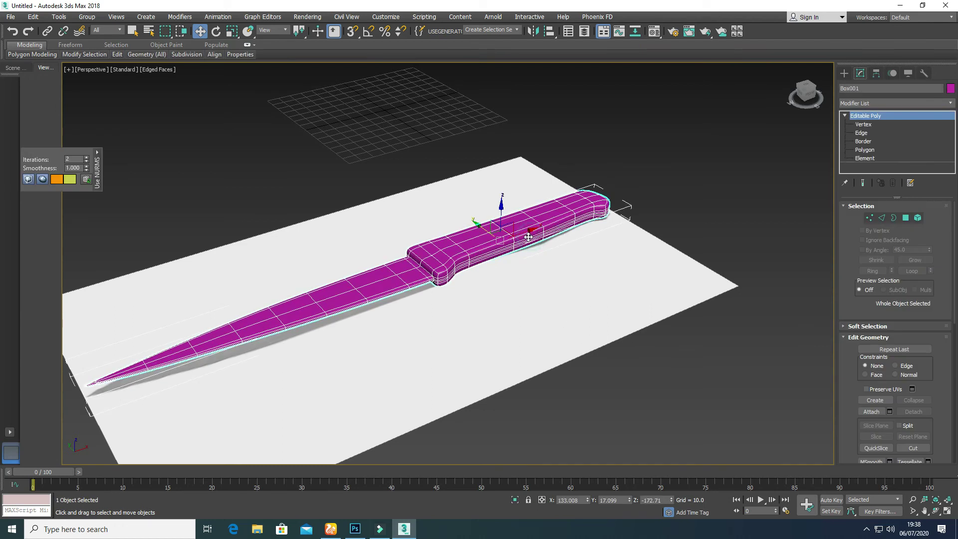
# Select all the blade's polygons up to the handle and assign them a default grey material
pyautogui.click(905, 218)
pyautogui.hotkey('alt', 'w')
pyautogui.hotkey('alt', 'w')
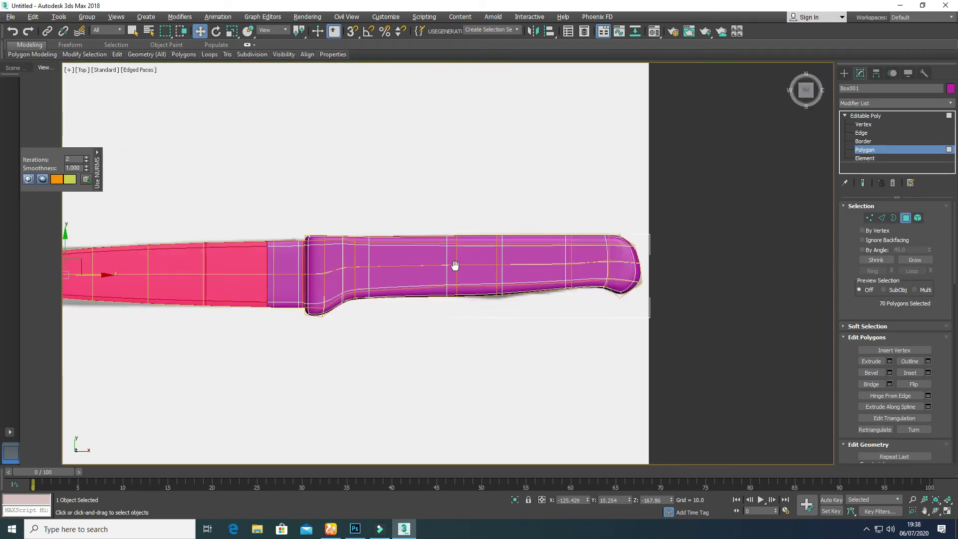
pyautogui.click(915, 260)
pyautogui.hotkey('alt', 'w')
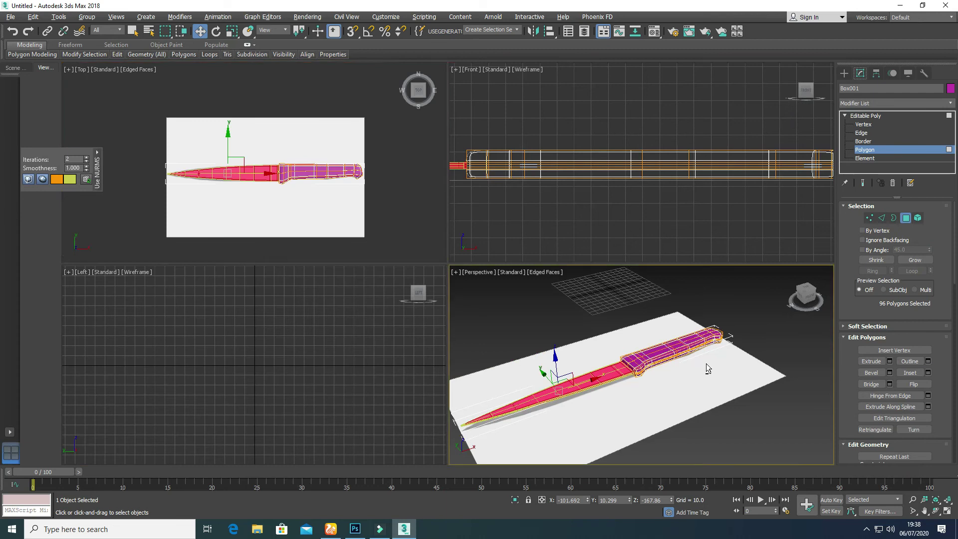
pyautogui.hotkey('alt', 'w')
pyautogui.keyDown('alt'); pyautogui.moveTo(445, 338); pyautogui.dragTo(446, 282, button='middle'); pyautogui.keyUp('alt')
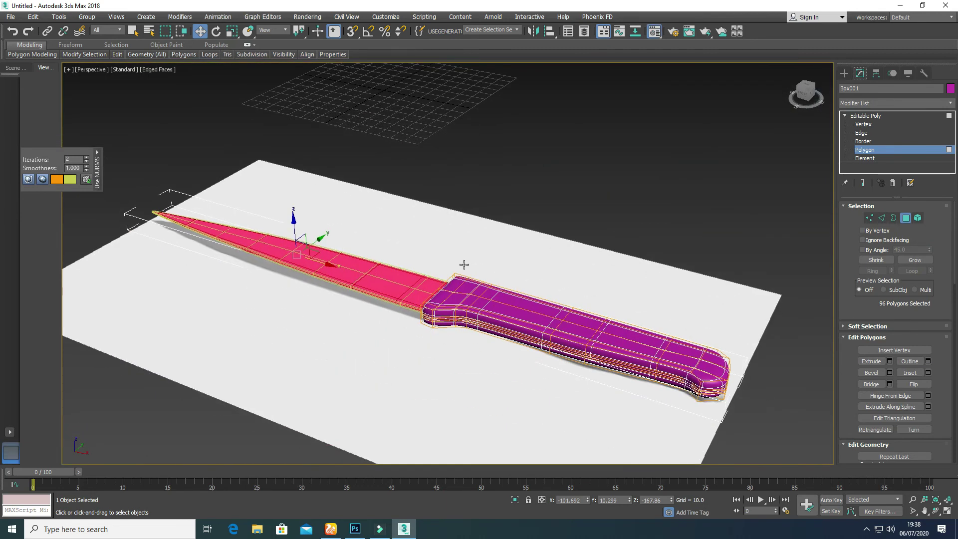
pyautogui.press('m')
pyautogui.click(159, 194)
# Invert the selection to the handle's polygons and assign a second material with diffuse value 58, specular level 53 and glossiness 24
pyautogui.click(33, 17)
pyautogui.click(49, 200)
pyautogui.click(189, 87)
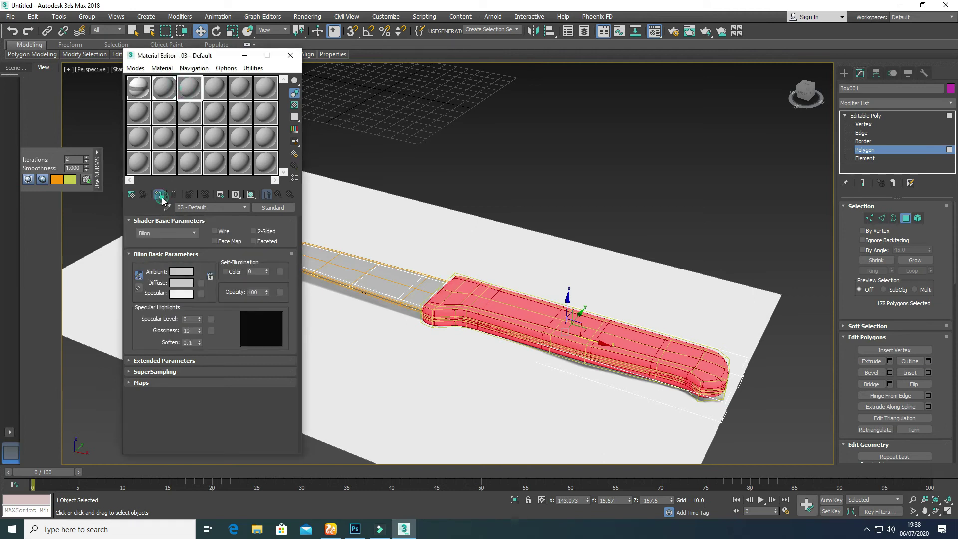
pyautogui.click(181, 283)
pyautogui.moveTo(343, 117); pyautogui.dragTo(333, 117)
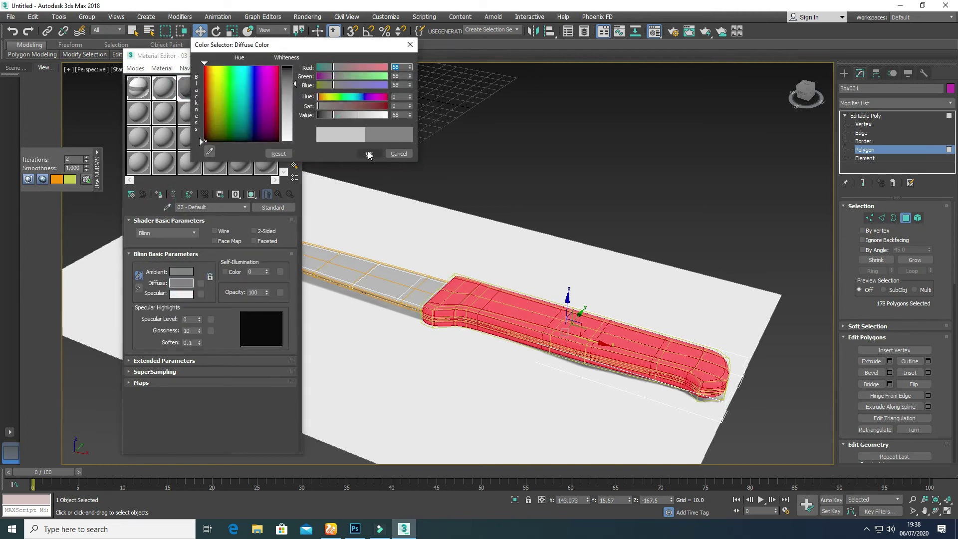
pyautogui.click(368, 154)
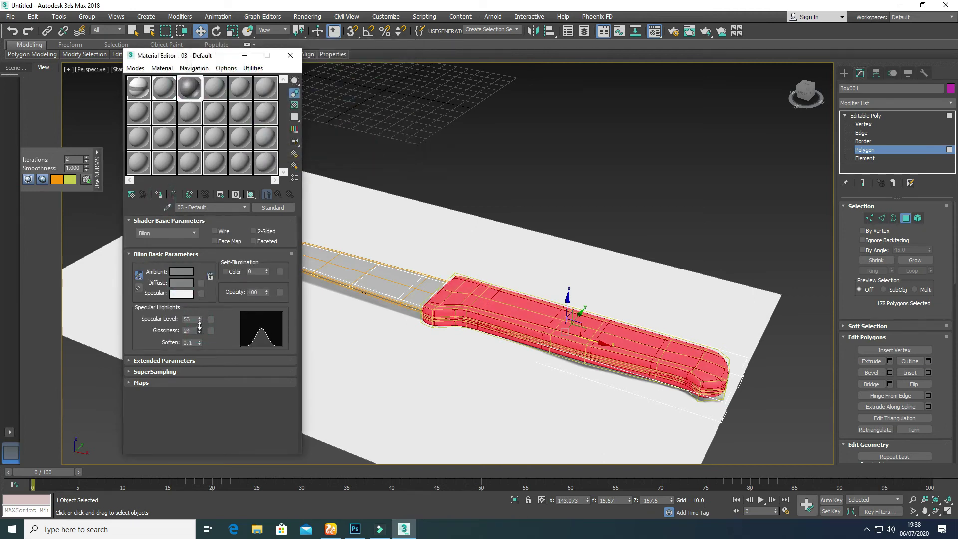
# Darken the blade material's diffuse grey slightly and set its specular level to 70 and glossiness to 22
pyautogui.click(161, 99)
pyautogui.click(181, 283)
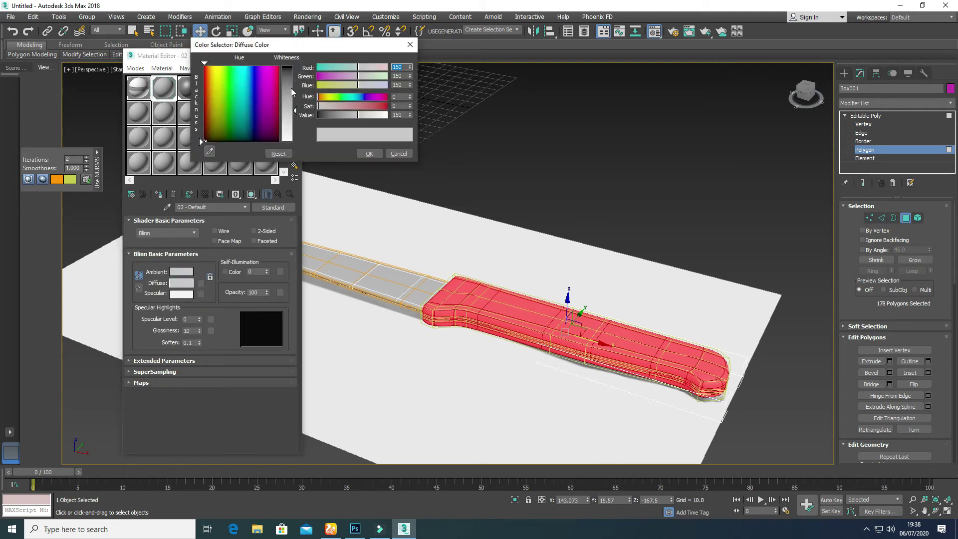
pyautogui.click(370, 153)
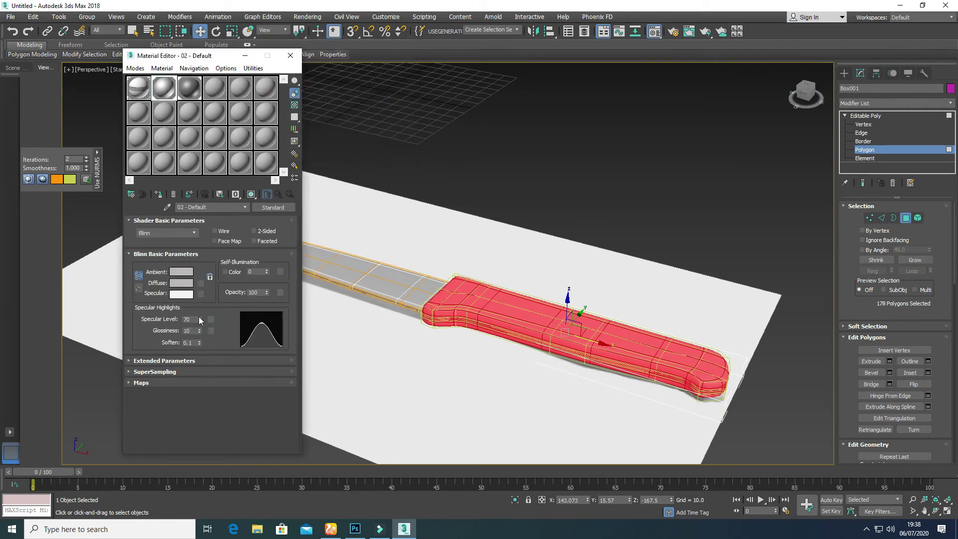
pyautogui.click(290, 56)
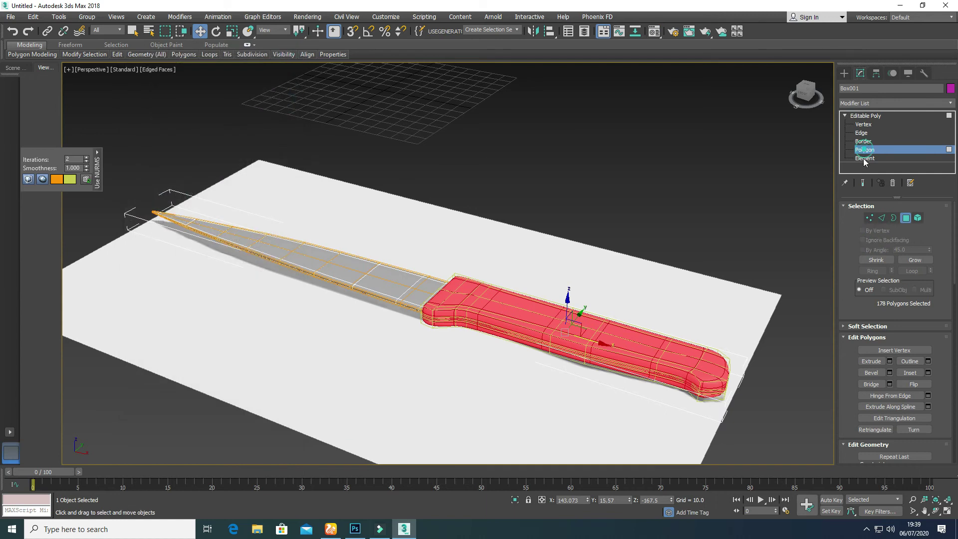
# Leave polygon editing, rename the object to knife and delete the reference image plane
pyautogui.click(867, 115)
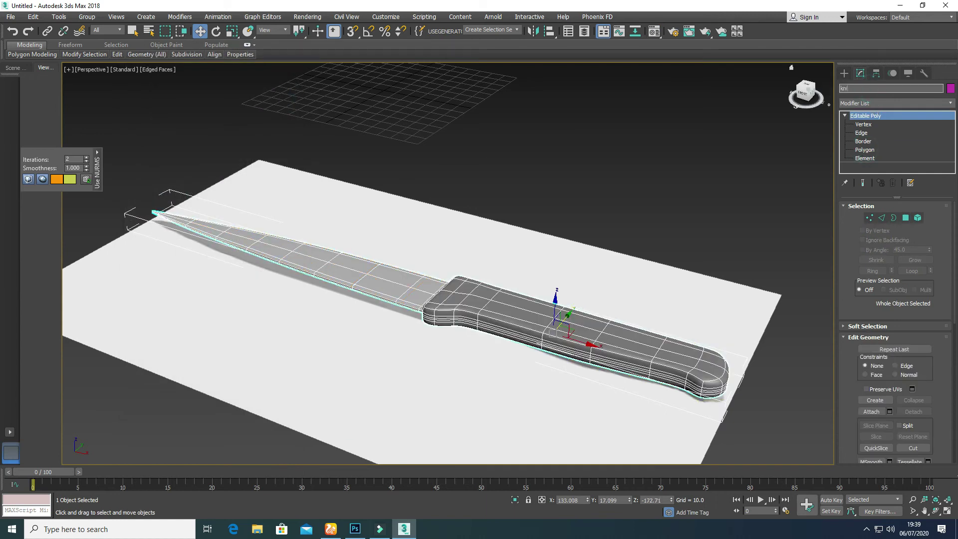
pyautogui.click(676, 176)
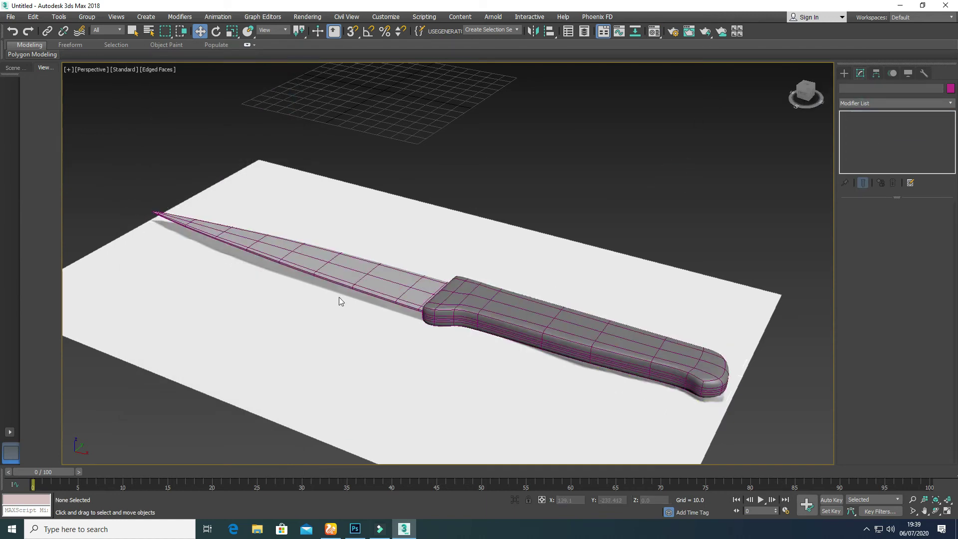
pyautogui.rightClick(382, 357)
pyautogui.click(399, 292)
pyautogui.click(395, 359)
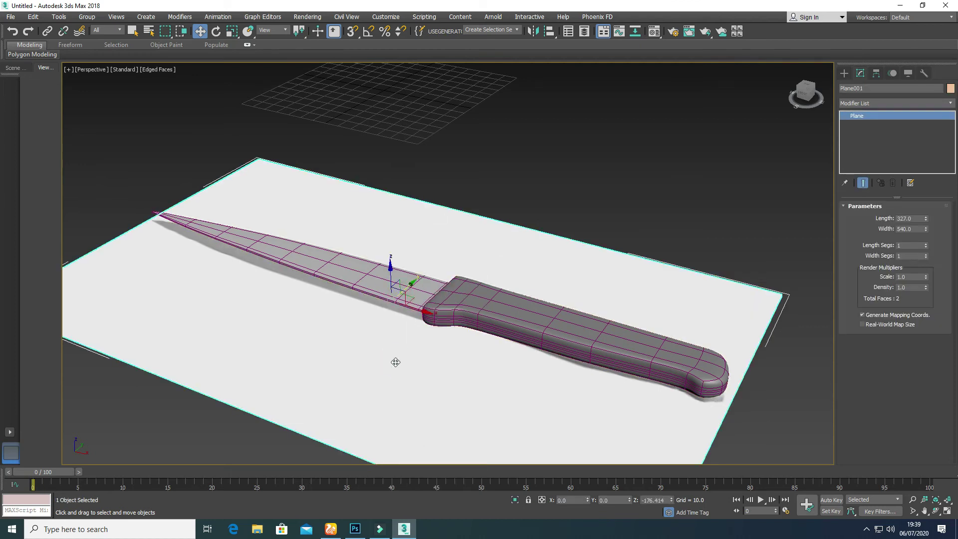
pyautogui.press('Delete')
# Change the knife's object colour to black and toggle the edged-faces display in the Perspective view
pyautogui.scroll(-3, 370, 347)
pyautogui.click(456, 334)
pyautogui.keyDown('alt'); pyautogui.moveTo(385, 365); pyautogui.dragTo(449, 349, button='middle'); pyautogui.keyUp('alt')
pyautogui.click(499, 363)
pyautogui.click(462, 282)
pyautogui.click(950, 89)
pyautogui.click(525, 314)
pyautogui.click(461, 372)
pyautogui.press('F4')
pyautogui.keyDown('alt'); pyautogui.moveTo(459, 372); pyautogui.dragTo(366, 336, button='middle'); pyautogui.keyUp('alt')
# Chamfer the crosswise edge loop at the handle's front curve in the Top view with amount 93.792 and 4 connect edge segments
pyautogui.hotkey('alt', 'w')
pyautogui.click(385, 176)
pyautogui.hotkey('alt', 'w')
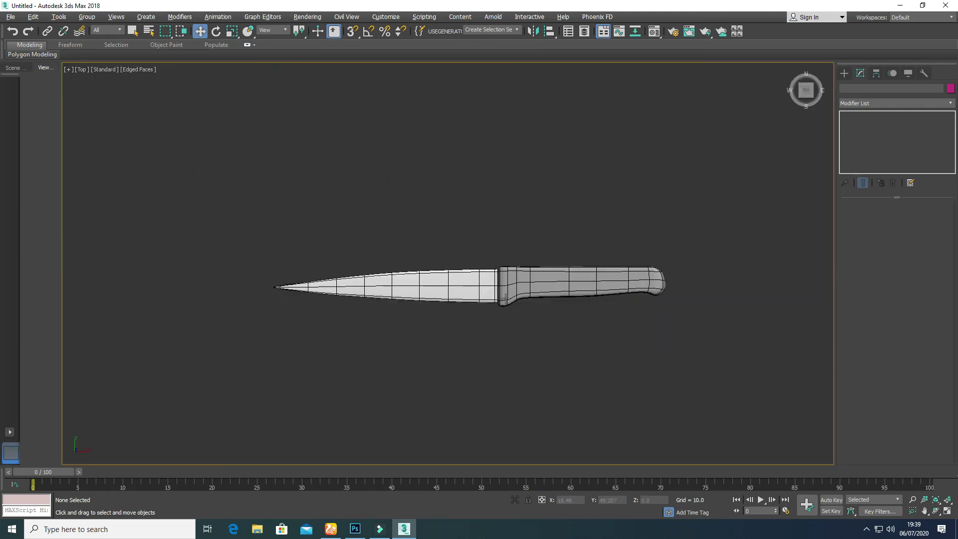
pyautogui.moveTo(505, 298); pyautogui.dragTo(441, 275, button='middle')
pyautogui.scroll(3, 447, 270)
pyautogui.click(460, 282)
pyautogui.click(860, 133)
pyautogui.scroll(3, 441, 291)
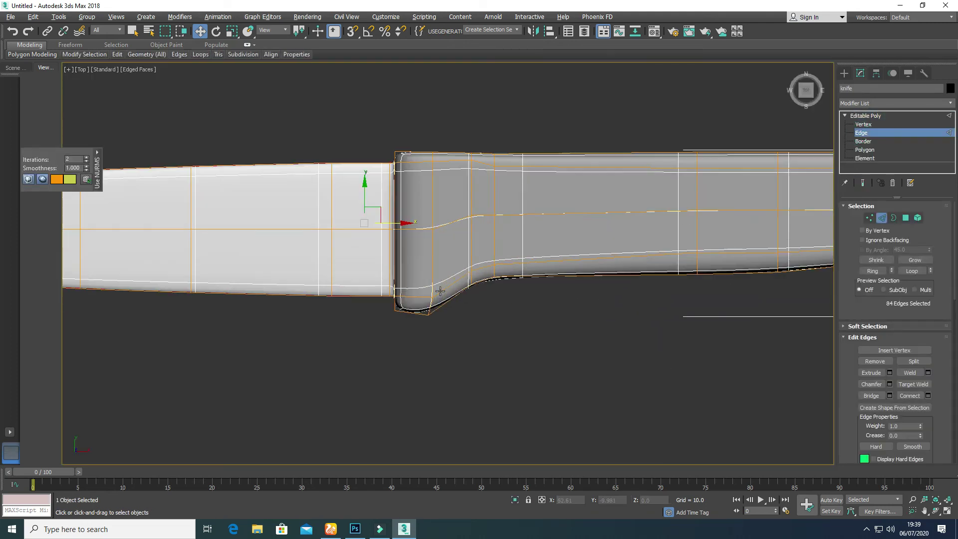
pyautogui.doubleClick(470, 236)
pyautogui.click(890, 384)
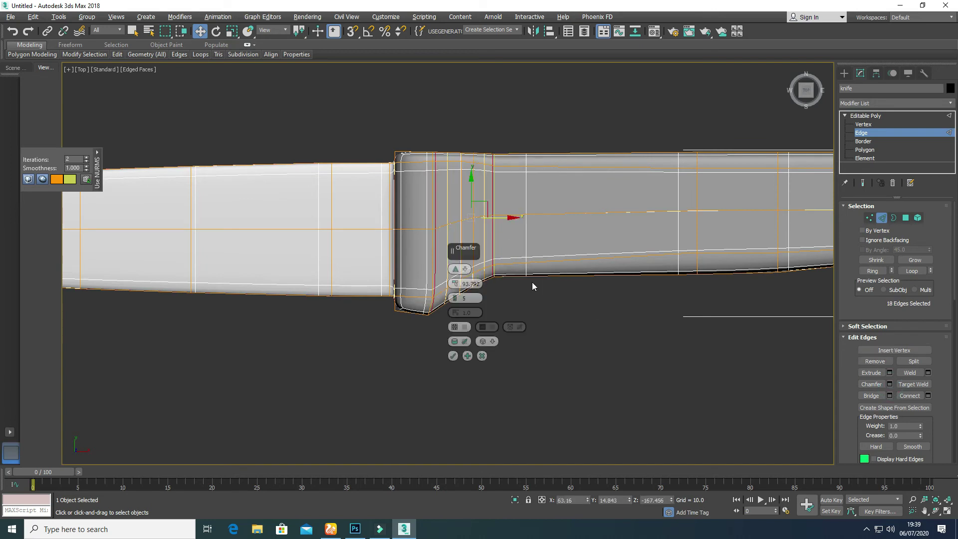
pyautogui.moveTo(461, 246); pyautogui.dragTo(657, 269)
pyautogui.click(651, 324)
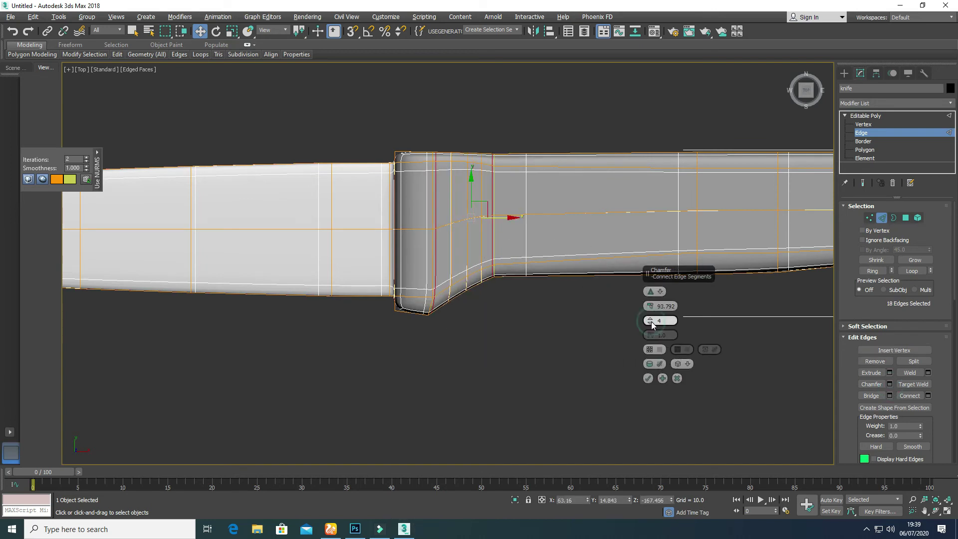
pyautogui.click(648, 378)
# Shift the vertices of the new crosswise rows in the Top wireframe view to smooth the curve along the handle's lower front edge
pyautogui.doubleClick(433, 249)
pyautogui.doubleClick(493, 218)
pyautogui.hotkey('alt', 'w')
pyautogui.click(599, 210)
pyautogui.hotkey('alt', 'w')
pyautogui.click(869, 217)
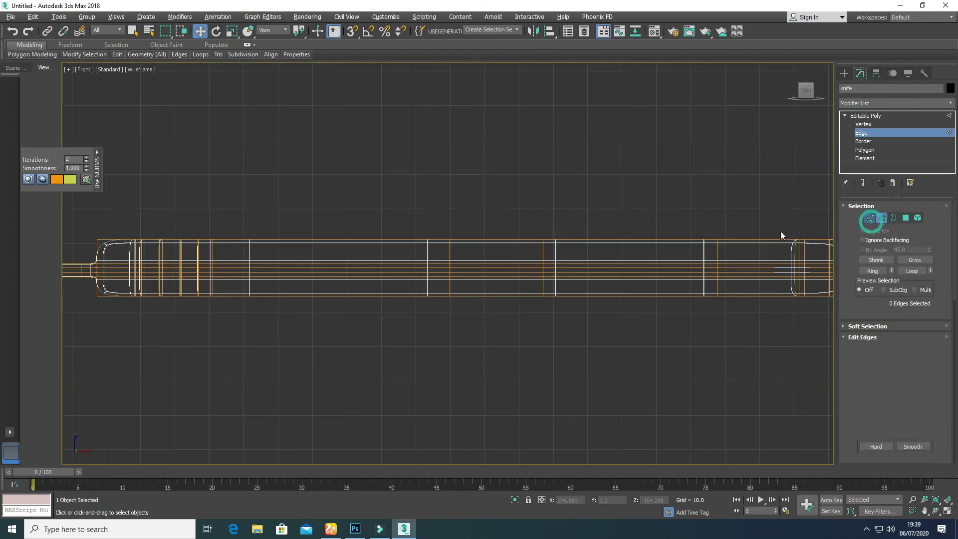
pyautogui.hotkey('alt', 'w')
pyautogui.click(302, 225)
pyautogui.hotkey('alt', 'w')
pyautogui.press('F3')
pyautogui.moveTo(452, 334); pyautogui.dragTo(463, 337)
pyautogui.moveTo(437, 262); pyautogui.dragTo(438, 251)
pyautogui.moveTo(466, 288); pyautogui.dragTo(484, 220)
pyautogui.moveTo(519, 263); pyautogui.dragTo(507, 247)
# Reposition the vertices at the handle's lower front corner in the Top view to round the heel
pyautogui.click(302, 323)
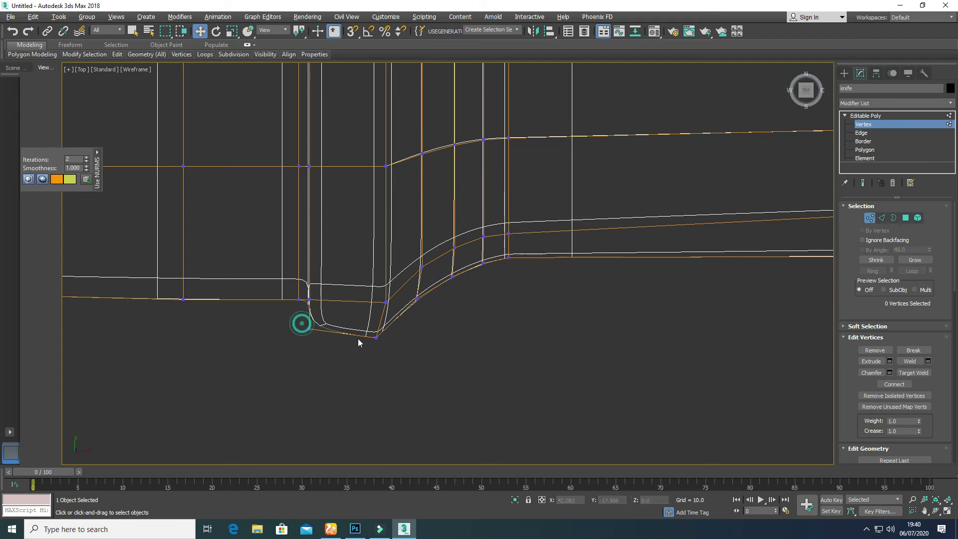
pyautogui.moveTo(398, 324); pyautogui.dragTo(364, 358)
pyautogui.moveTo(376, 316); pyautogui.dragTo(376, 307)
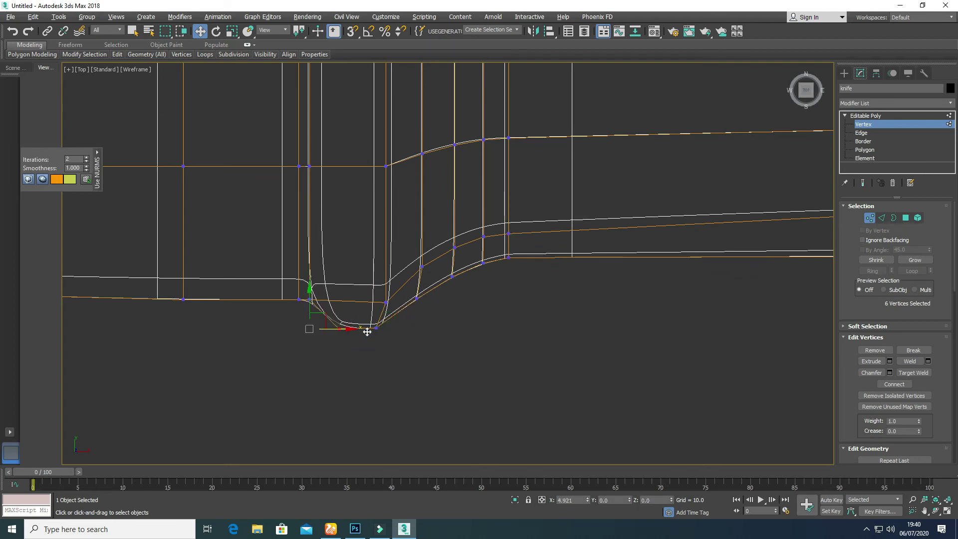
# Leave vertex editing and examine the reshaped handle from another angle in the Perspective view
pyautogui.scroll(-5, 368, 325)
pyautogui.hotkey('alt', 'w')
pyautogui.click(586, 352)
pyautogui.hotkey('alt', 'w')
pyautogui.click(869, 218)
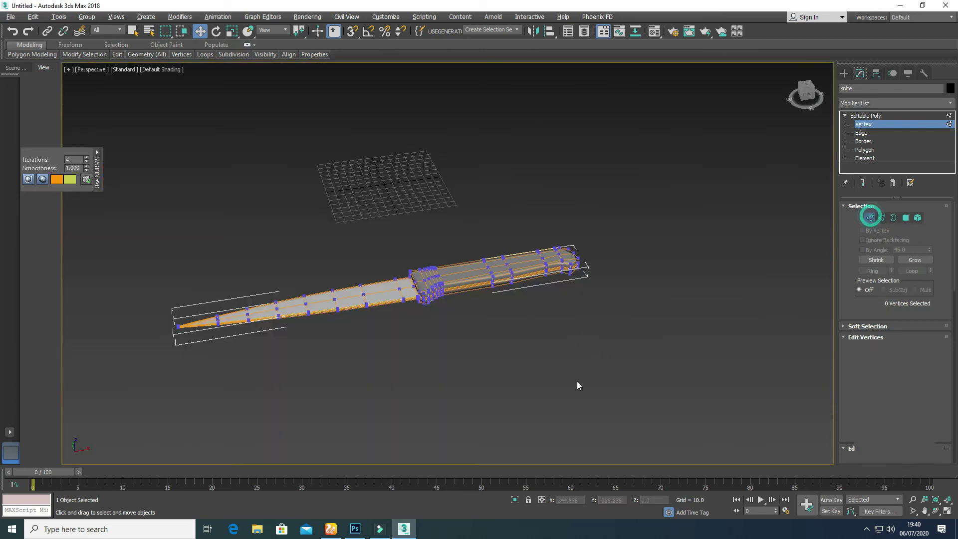
pyautogui.click(484, 384)
pyautogui.keyDown('alt'); pyautogui.moveTo(450, 307); pyautogui.dragTo(497, 298, button='middle'); pyautogui.keyUp('alt')
# Scale the vertices at the blade's tip together in the Top view to sharpen the point
pyautogui.hotkey('alt', 'w')
pyautogui.scroll(-3, 277, 192)
pyautogui.hotkey('alt', 'w')
pyautogui.click(439, 308)
pyautogui.press('1')
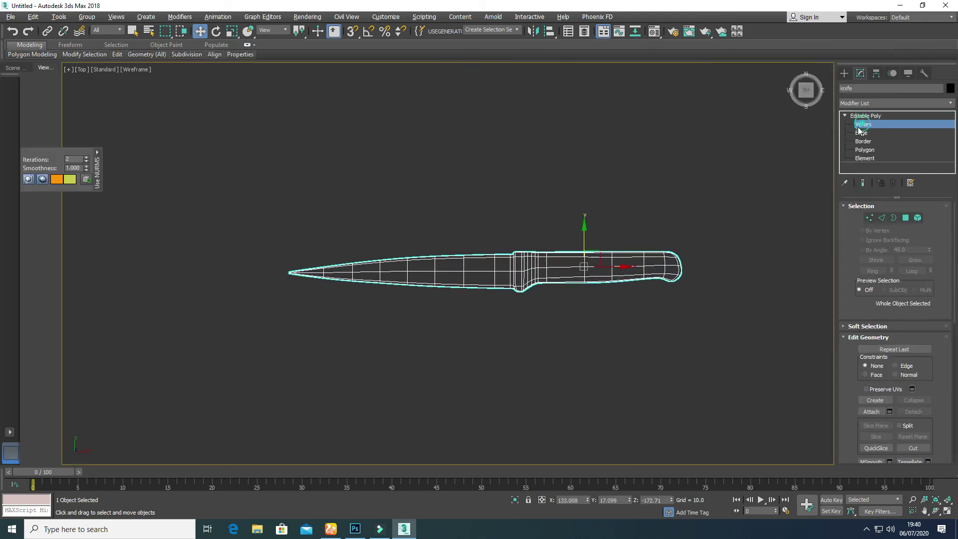
pyautogui.scroll(5, 372, 243)
pyautogui.press('r')
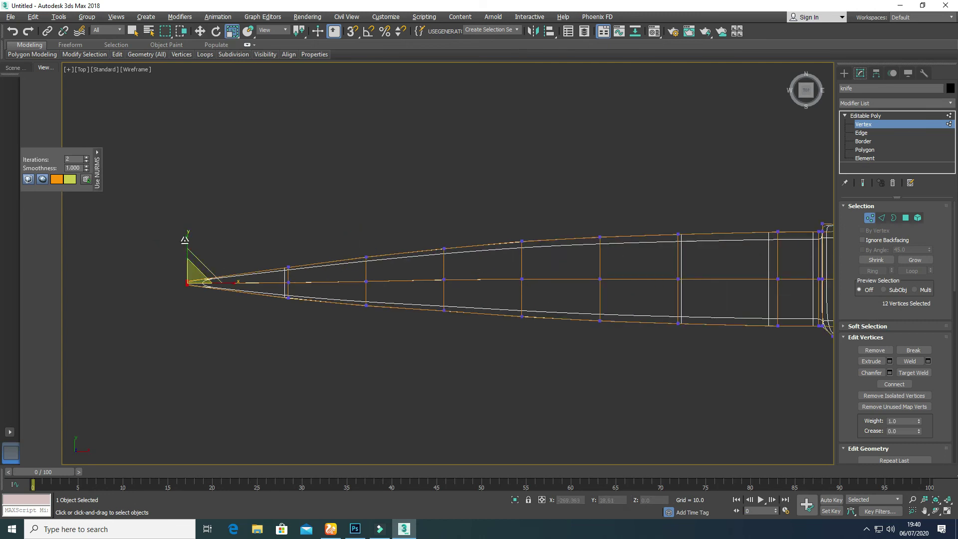
pyautogui.click(328, 334)
pyautogui.moveTo(307, 326); pyautogui.dragTo(290, 336, button='middle')
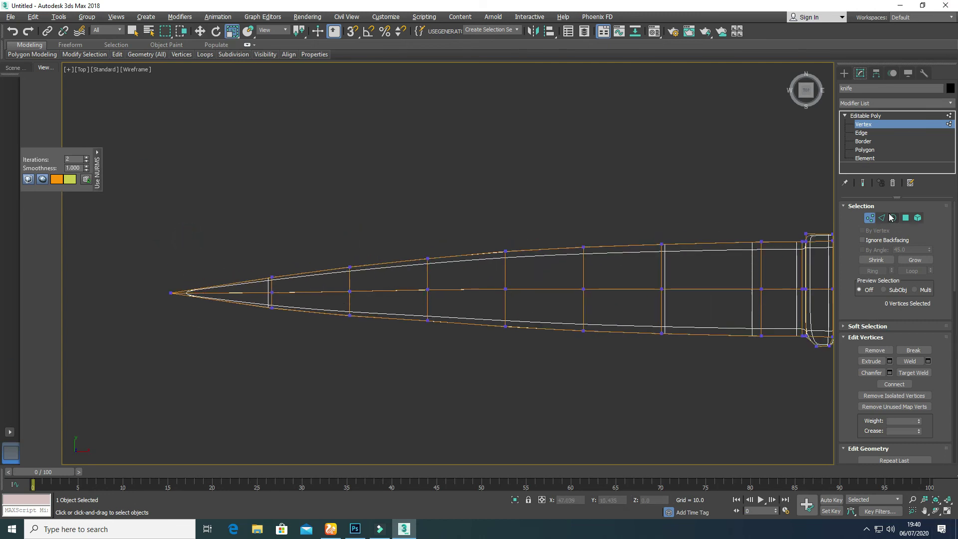
# Connect the lengthwise edges nearest the blade's tip with 2 segments and no pinch or slide
pyautogui.press('2')
pyautogui.scroll(3, 166, 301)
pyautogui.rightClick(330, 284)
pyautogui.click(232, 302)
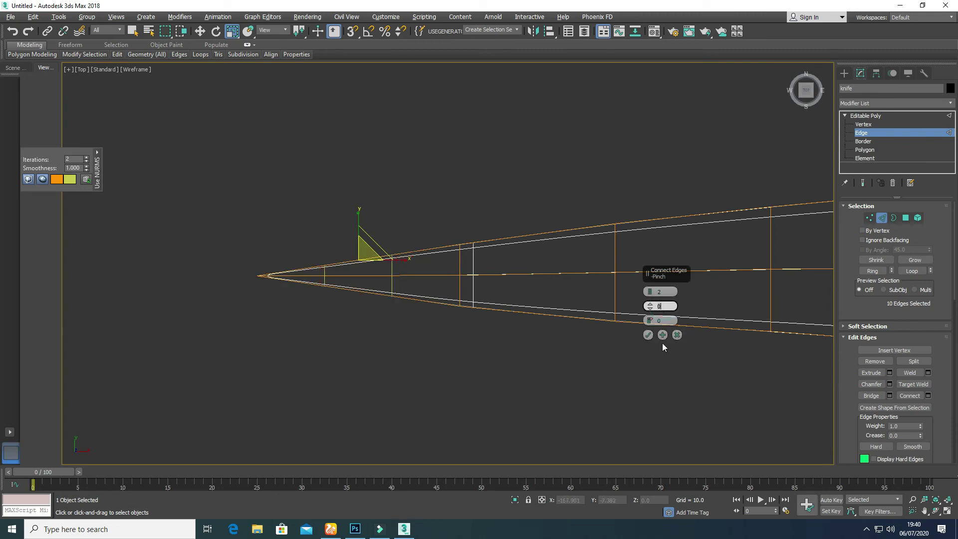
pyautogui.click(647, 335)
# Connect the lengthwise edges between the blade's tip and the closest crosswise loop to add further loops at the point
pyautogui.moveTo(297, 323); pyautogui.dragTo(297, 324)
pyautogui.rightClick(295, 279)
pyautogui.click(286, 315)
pyautogui.click(313, 336)
# Scale the upper-edge vertices between mid-blade and handle along the Y axis in the Top view
pyautogui.scroll(-3, 742, 237)
pyautogui.moveTo(591, 317); pyautogui.dragTo(246, 367, button='middle')
pyautogui.scroll(-2, 357, 355)
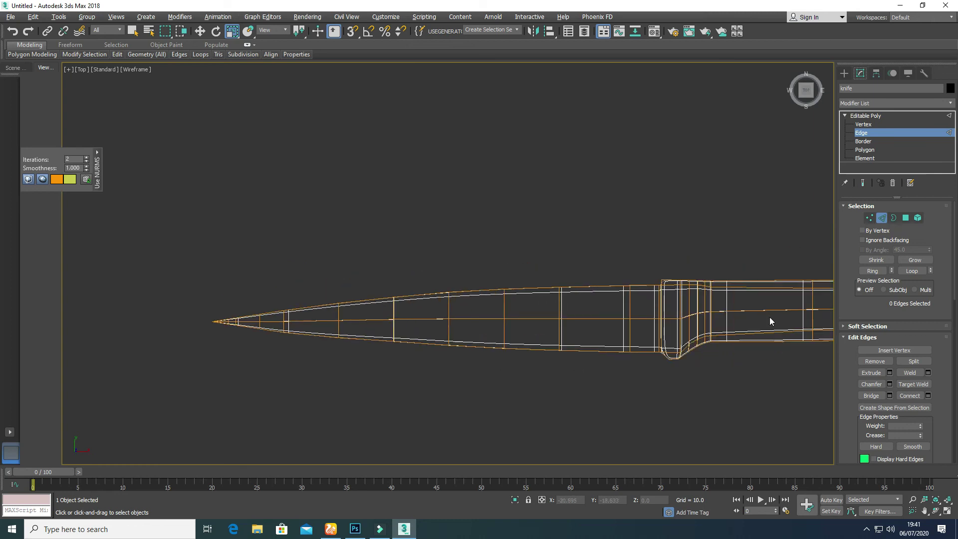
pyautogui.click(870, 218)
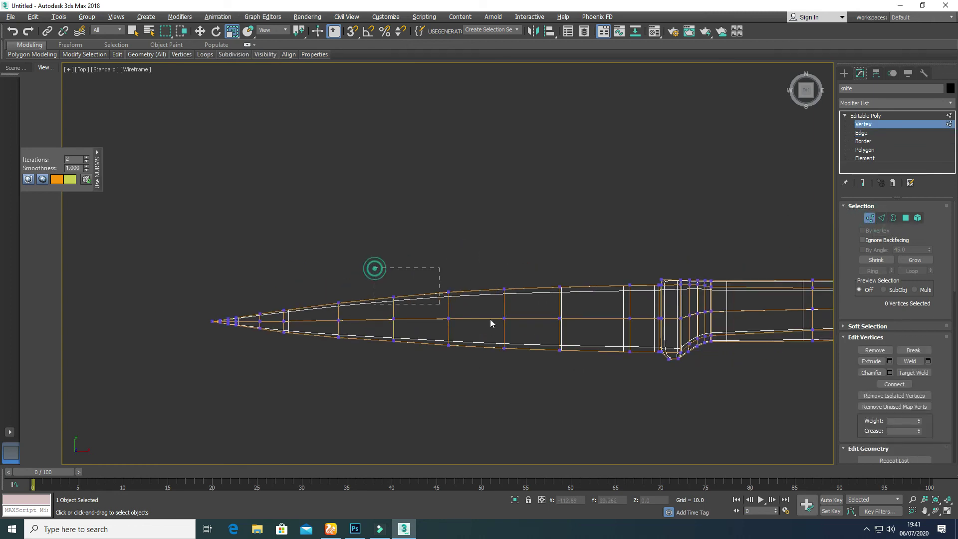
pyautogui.moveTo(645, 309); pyautogui.dragTo(645, 309)
pyautogui.scroll(4, 411, 313)
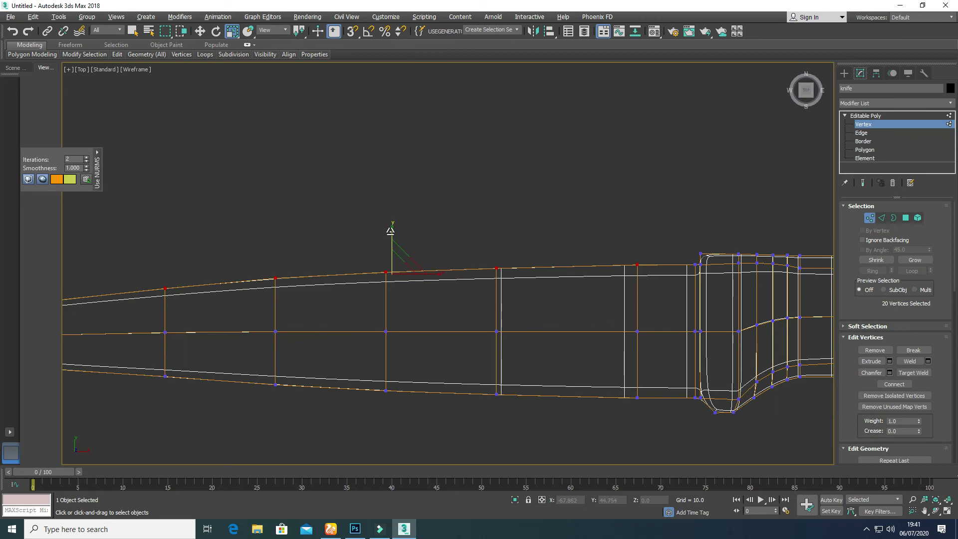
pyautogui.scroll(-4, 387, 275)
pyautogui.moveTo(276, 316); pyautogui.dragTo(308, 330, button='middle')
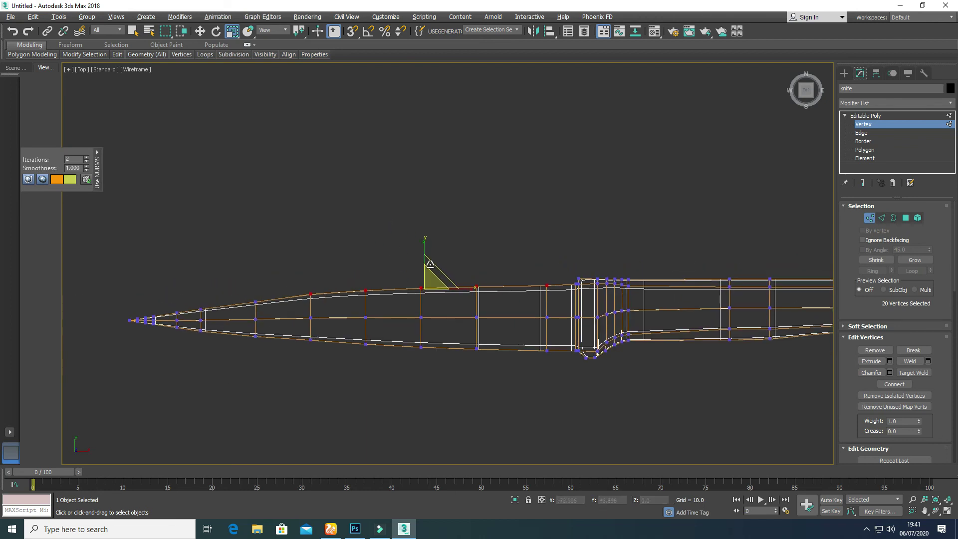
# Lower three columns of upper-edge vertices at mid-blade slightly and raise the upper vertex column nearer the tip
pyautogui.click(257, 274)
pyautogui.moveTo(296, 276); pyautogui.dragTo(326, 310)
pyautogui.press('w')
pyautogui.moveTo(308, 252); pyautogui.dragTo(485, 306)
pyautogui.moveTo(422, 255); pyautogui.dragTo(422, 259)
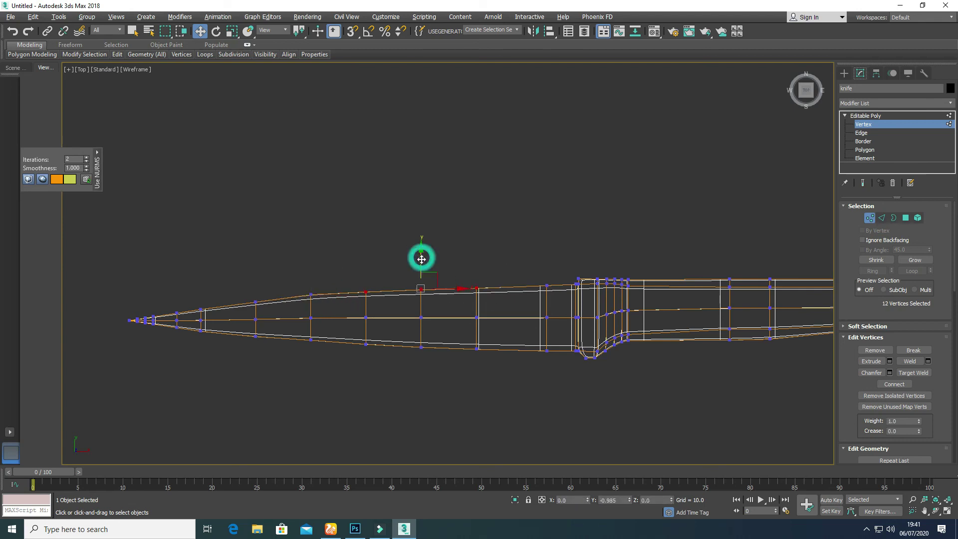
pyautogui.moveTo(244, 284); pyautogui.dragTo(267, 309)
pyautogui.moveTo(256, 267); pyautogui.dragTo(257, 263)
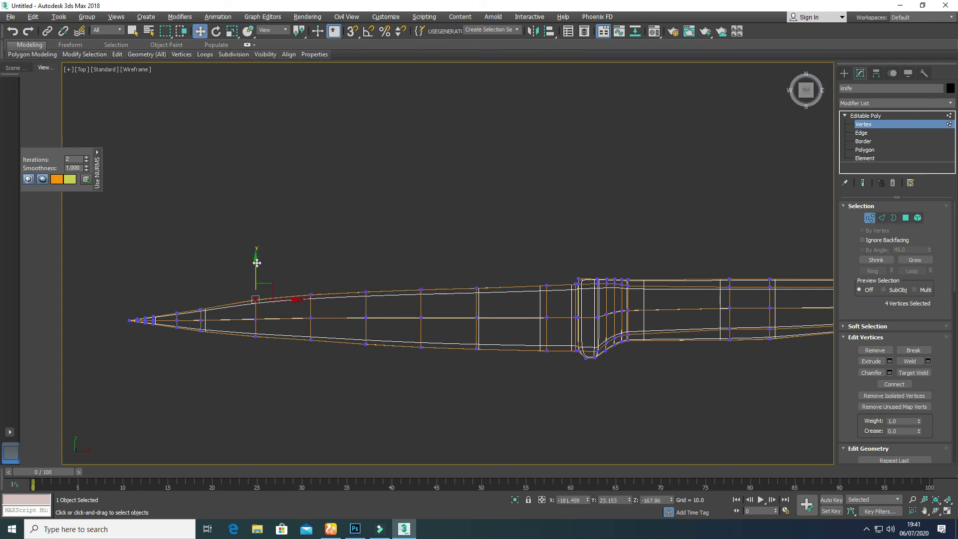
# Move the two upper-edge vertex columns in the blade's front half slightly down to even out the spine curve
pyautogui.scroll(2, 127, 328)
pyautogui.scroll(-1, 320, 305)
pyautogui.click(560, 298)
pyautogui.scroll(-2, 544, 316)
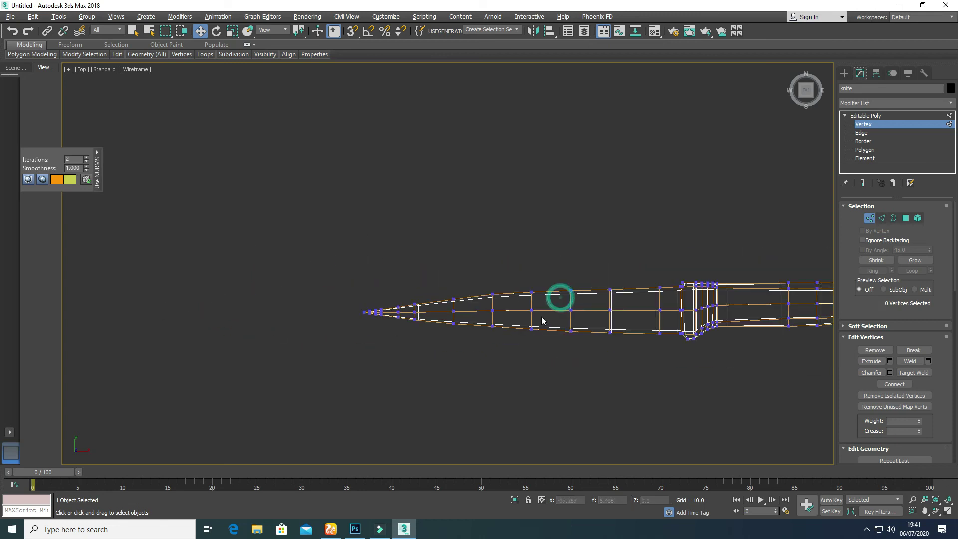
pyautogui.moveTo(488, 289); pyautogui.dragTo(565, 301)
pyautogui.moveTo(511, 258); pyautogui.dragTo(511, 261)
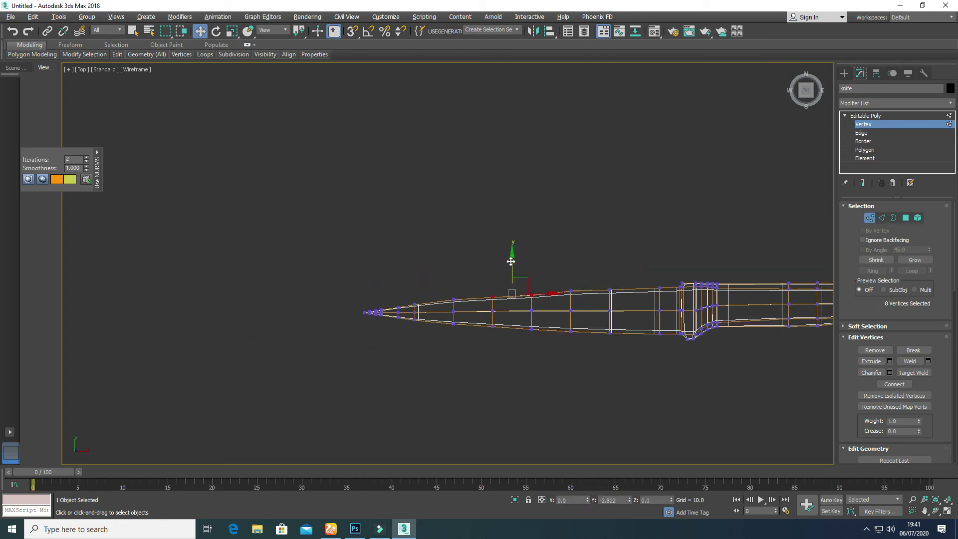
# Leave vertex editing and examine the shaded, deselected knife in the Perspective view
pyautogui.click(869, 218)
pyautogui.click(587, 218)
pyautogui.hotkey('alt', 'w')
pyautogui.click(631, 418)
pyautogui.hotkey('alt', 'w')
pyautogui.click(420, 304)
pyautogui.keyDown('alt'); pyautogui.moveTo(495, 362); pyautogui.dragTo(474, 386, button='middle'); pyautogui.keyUp('alt')
pyautogui.click(492, 406)
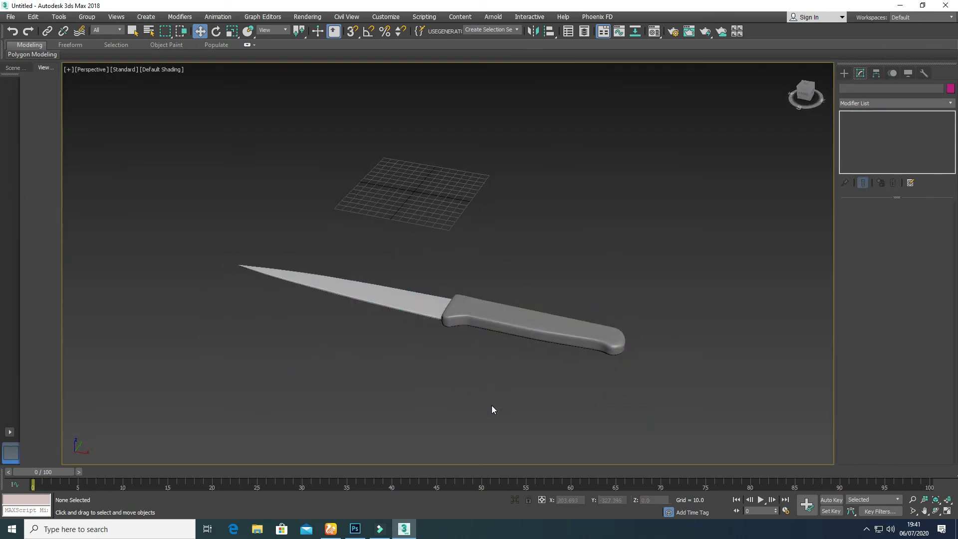
# Turn on edged faces and darken the handle material's diffuse colour to value 18
pyautogui.press('F4')
pyautogui.press('m')
pyautogui.click(190, 86)
pyautogui.click(180, 283)
pyautogui.moveTo(334, 116); pyautogui.dragTo(322, 116)
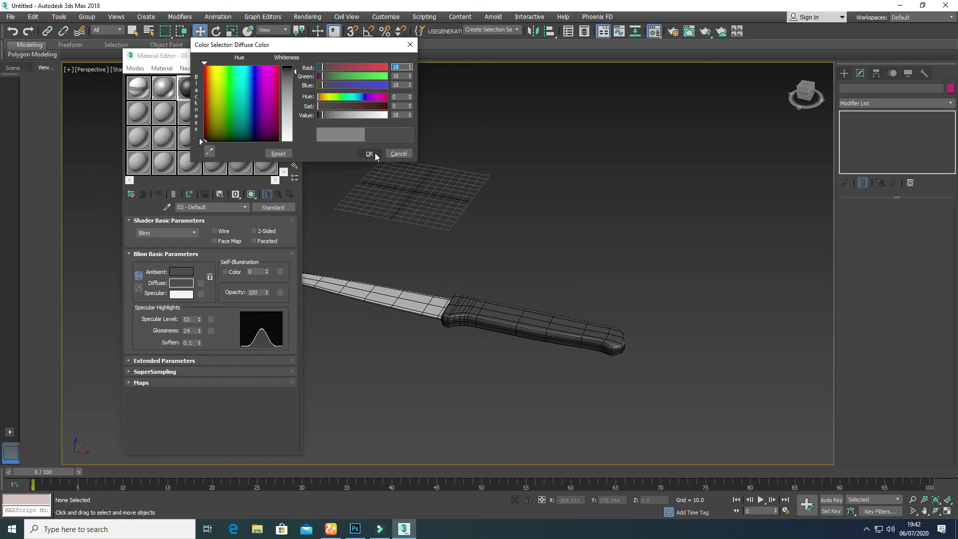
pyautogui.click(370, 153)
# Darken the blade material's grey diffuse colour and raise its specular level to 202
pyautogui.click(170, 93)
pyautogui.click(181, 283)
pyautogui.moveTo(358, 115); pyautogui.dragTo(339, 116)
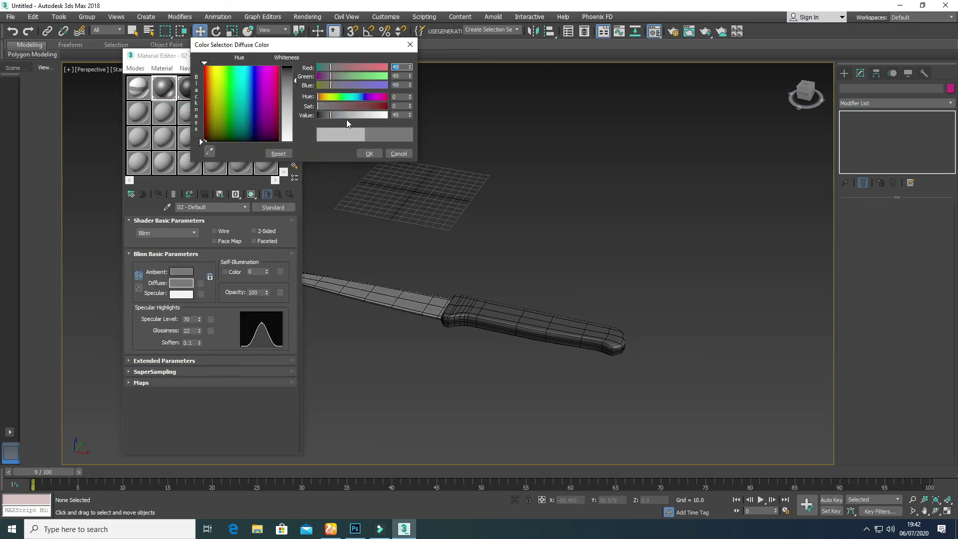
pyautogui.click(370, 153)
pyautogui.moveTo(202, 318); pyautogui.dragTo(205, 252)
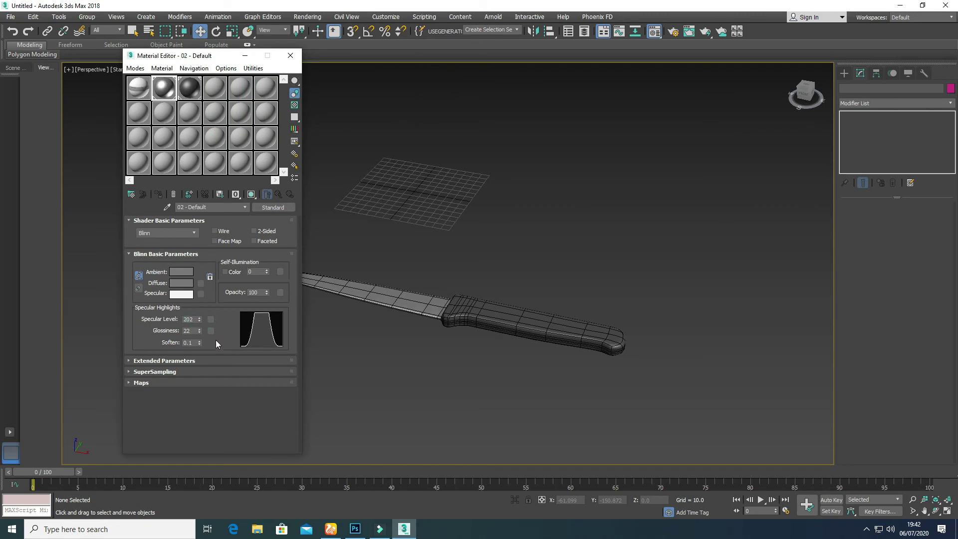
pyautogui.click(291, 56)
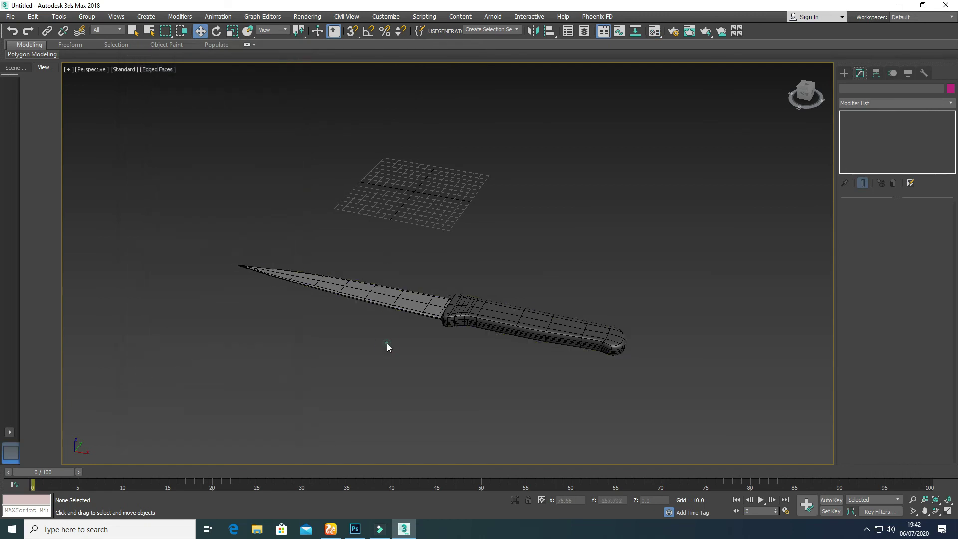
# Fit all four views to the knife and move it up to the ground grid in the Front view
pyautogui.keyDown('alt'); pyautogui.moveTo(385, 353); pyautogui.dragTo(433, 327, button='middle'); pyautogui.keyUp('alt')
pyautogui.hotkey('alt', 'w')
pyautogui.click(358, 232)
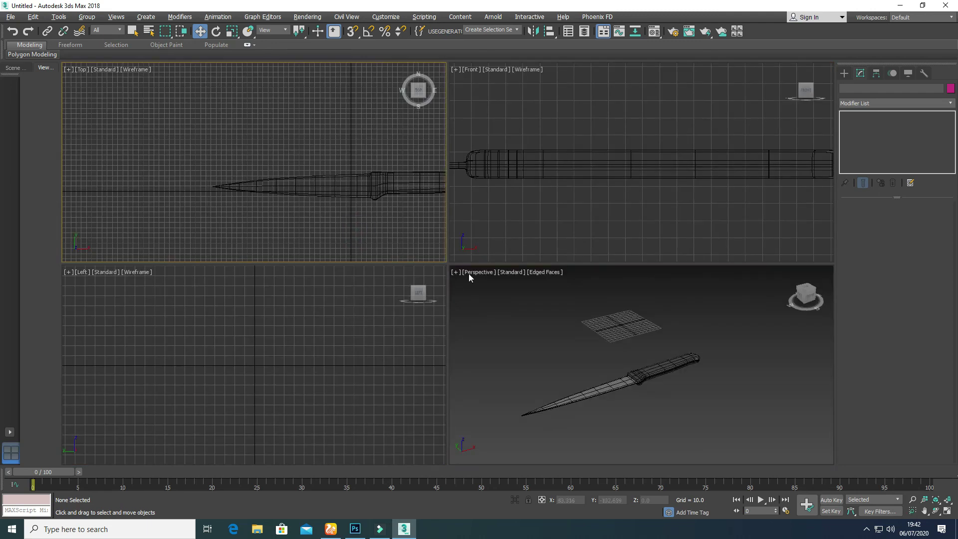
pyautogui.click(949, 500)
pyautogui.click(589, 165)
pyautogui.scroll(-2, 589, 166)
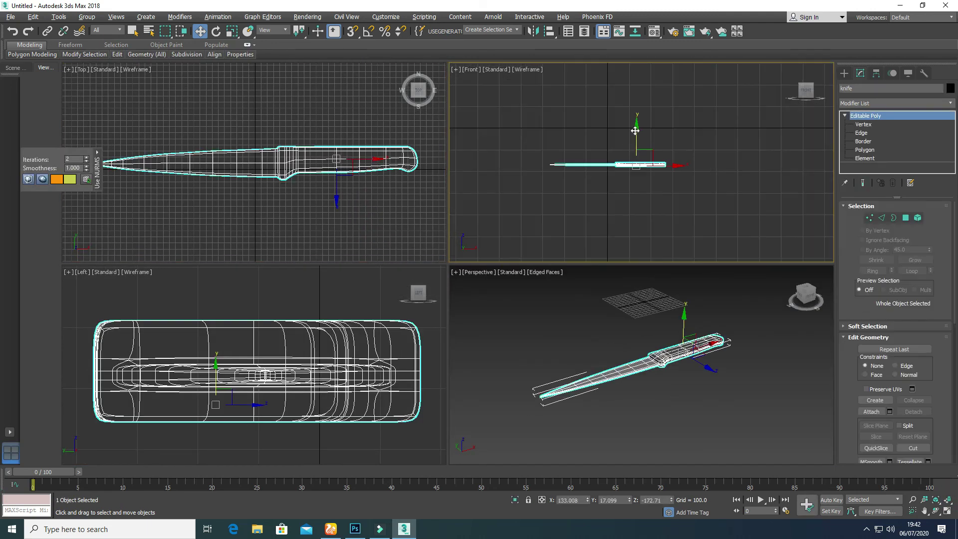
pyautogui.moveTo(635, 128); pyautogui.dragTo(633, 90)
# Refit and recentre the knife in the four views and examine it in the maximized Perspective view
pyautogui.middleClick(685, 433)
pyautogui.click(945, 499)
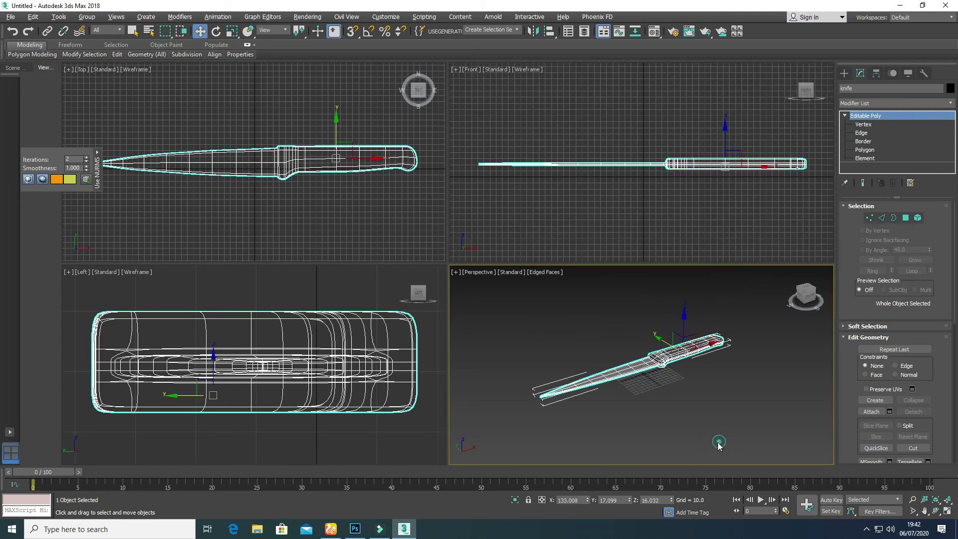
pyautogui.click(718, 442)
pyautogui.moveTo(344, 171); pyautogui.dragTo(322, 151, button='middle')
pyautogui.scroll(-2, 338, 286)
pyautogui.moveTo(649, 327); pyautogui.dragTo(639, 344, button='middle')
pyautogui.moveTo(653, 171); pyautogui.dragTo(647, 167, button='middle')
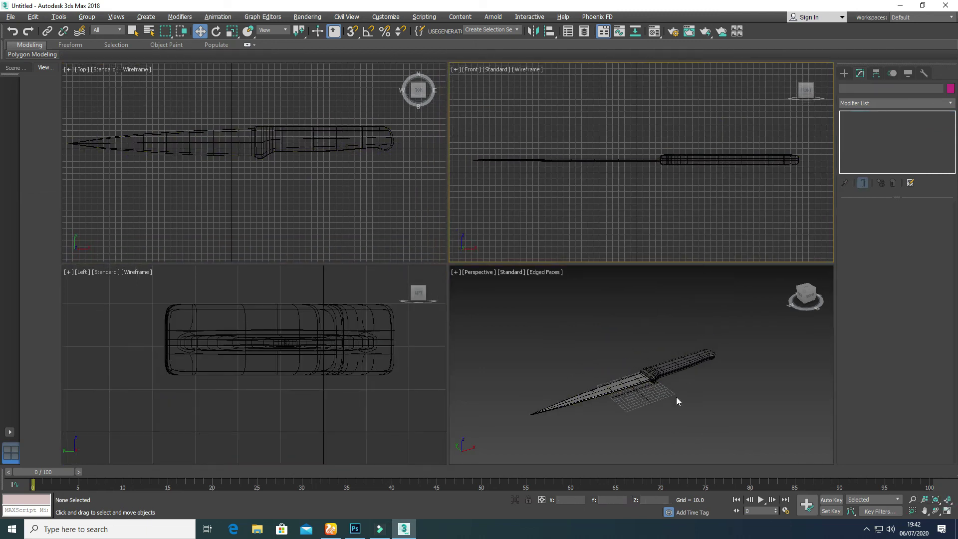
pyautogui.click(659, 402)
pyautogui.hotkey('alt', 'w')
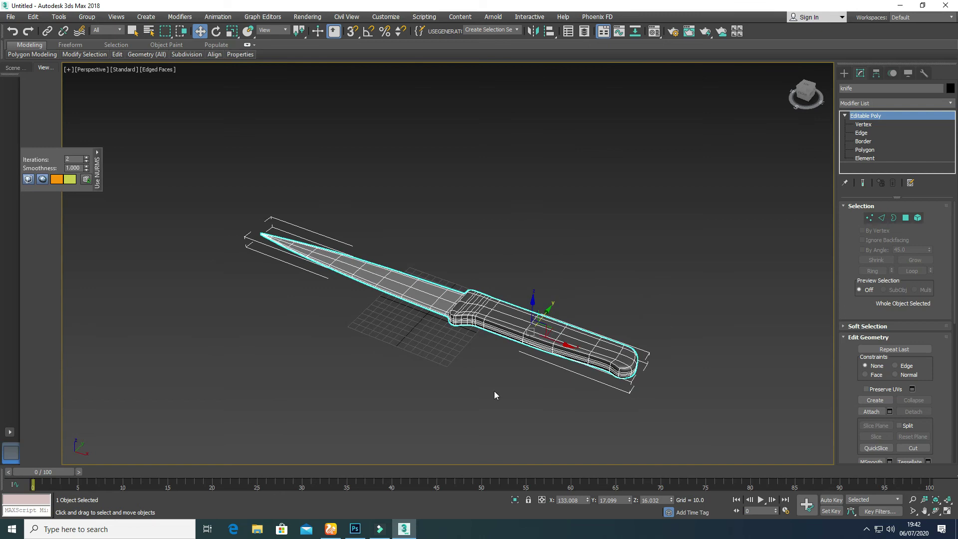